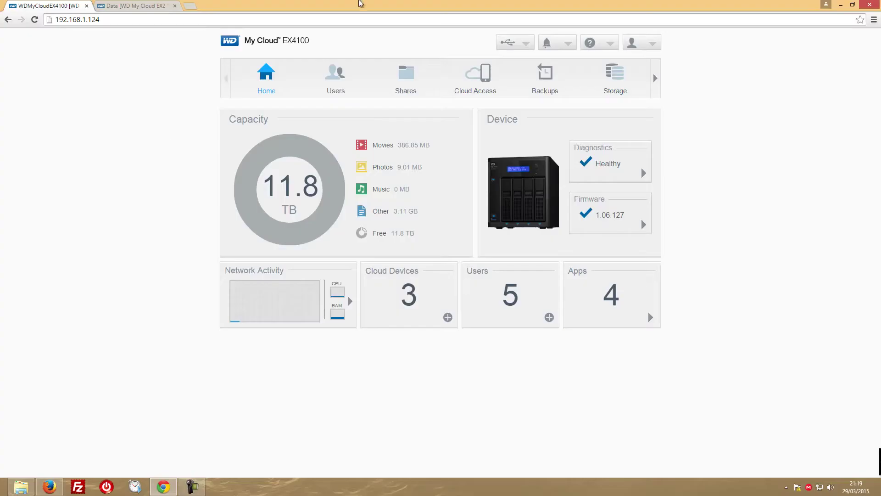
Step: Review the settings of the USB_Port_1 job among the USB backups and close them without changes
left_click(544, 76)
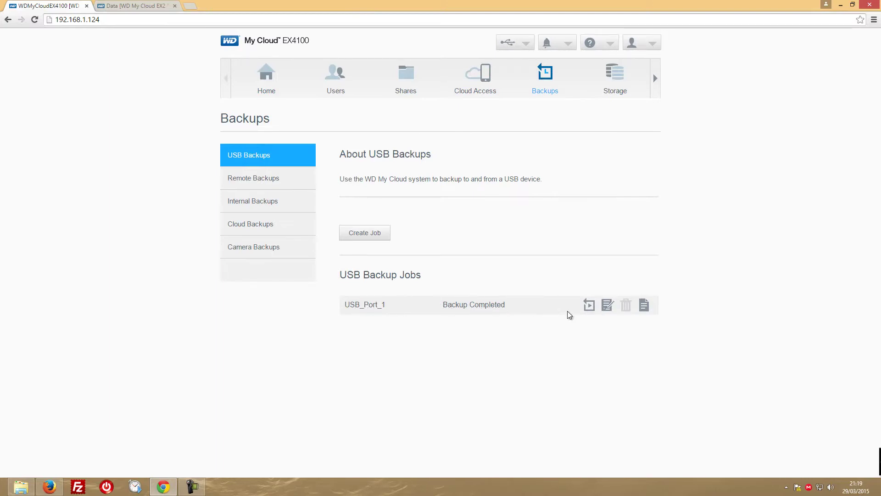
left_click(607, 306)
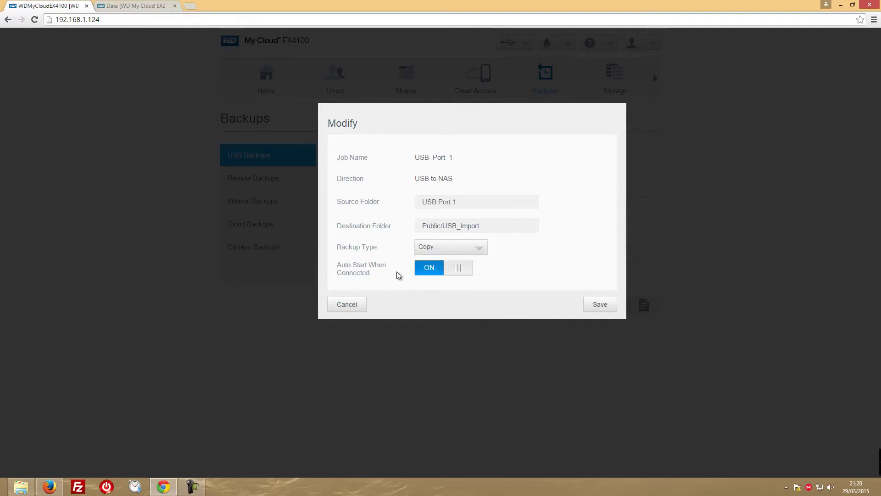
left_click(360, 305)
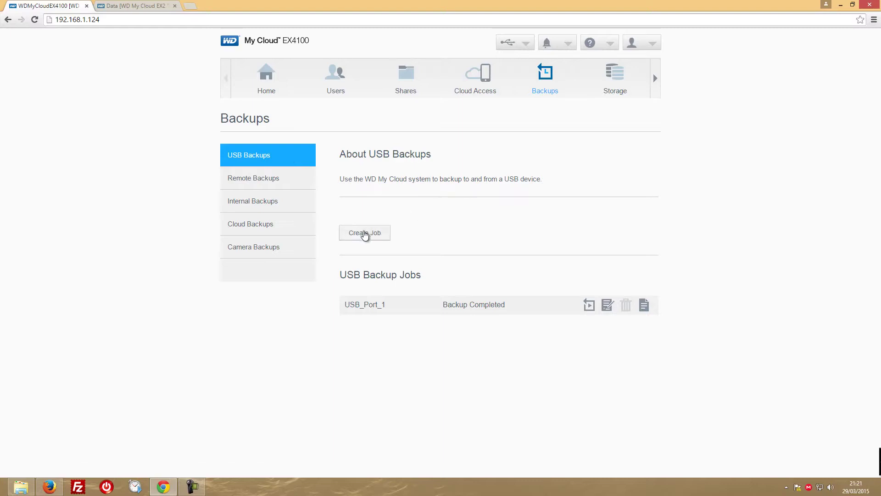
Step: Switch to File Explorer and examine the imported USB content in the Public share's USB Import folder on WDMYCLOUDEX4100
left_click(363, 233)
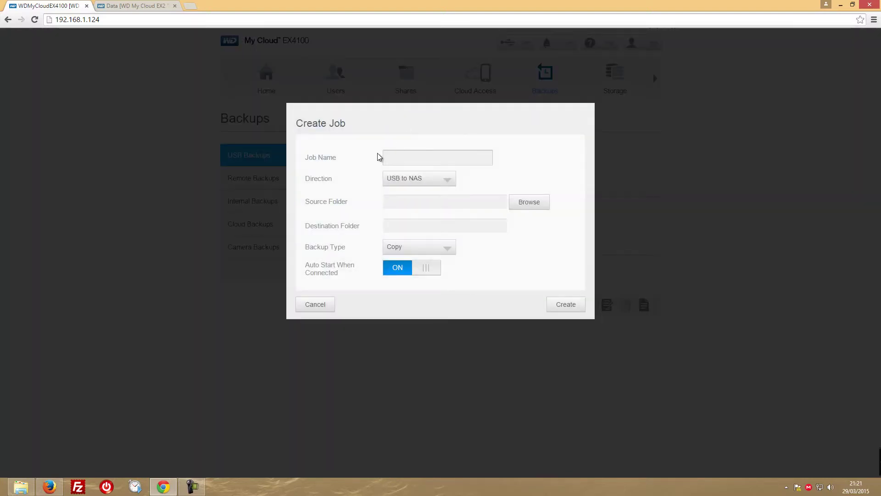
left_click(20, 487)
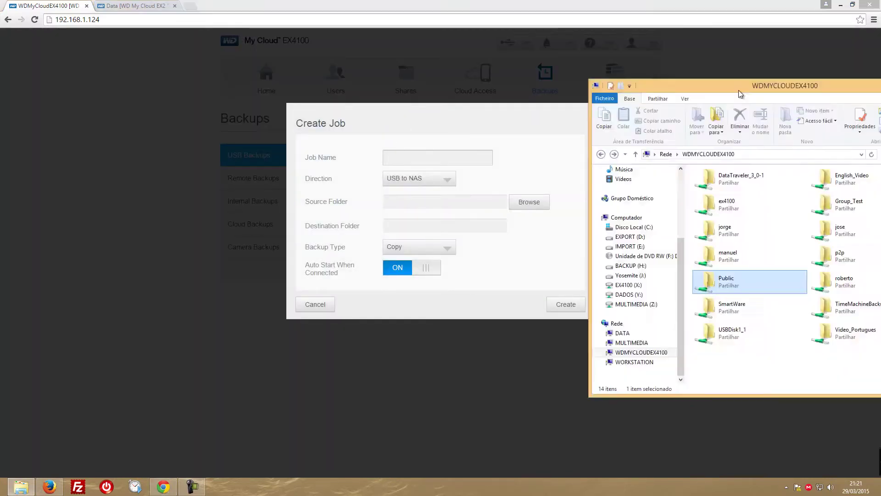
left_click_drag(378, 61, 435, 71)
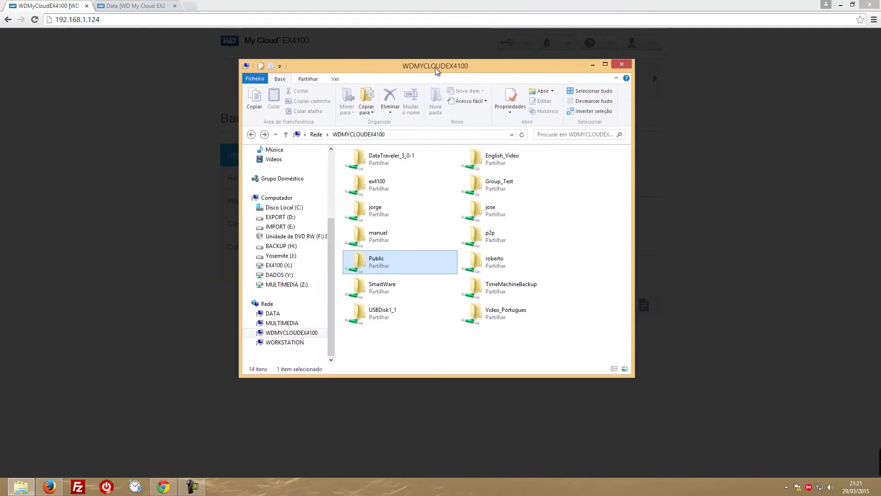
double_click(362, 265)
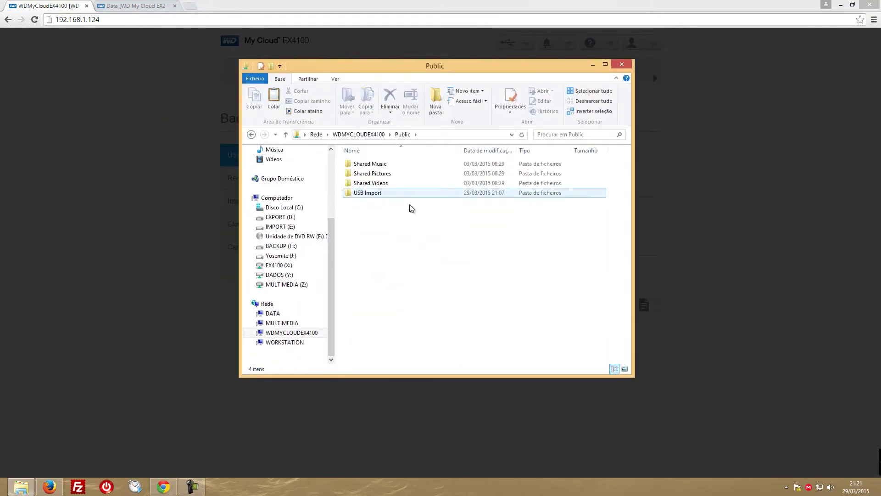
double_click(369, 194)
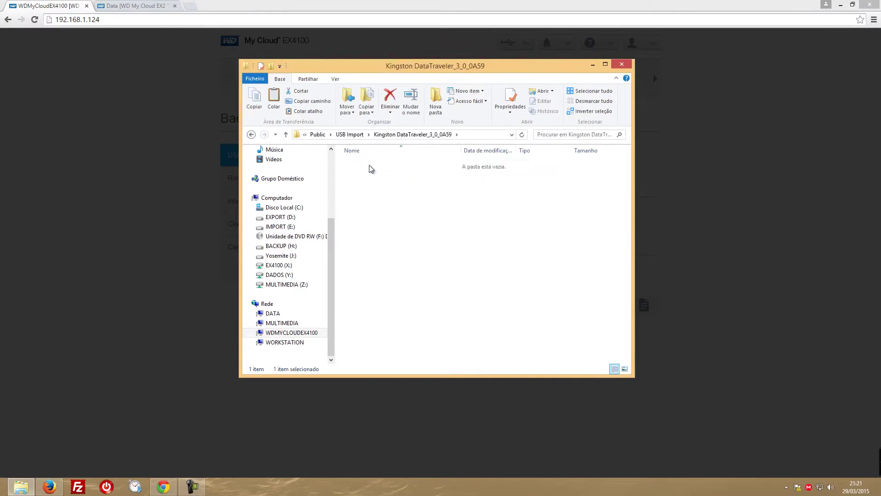
double_click(370, 168)
left_click(252, 135)
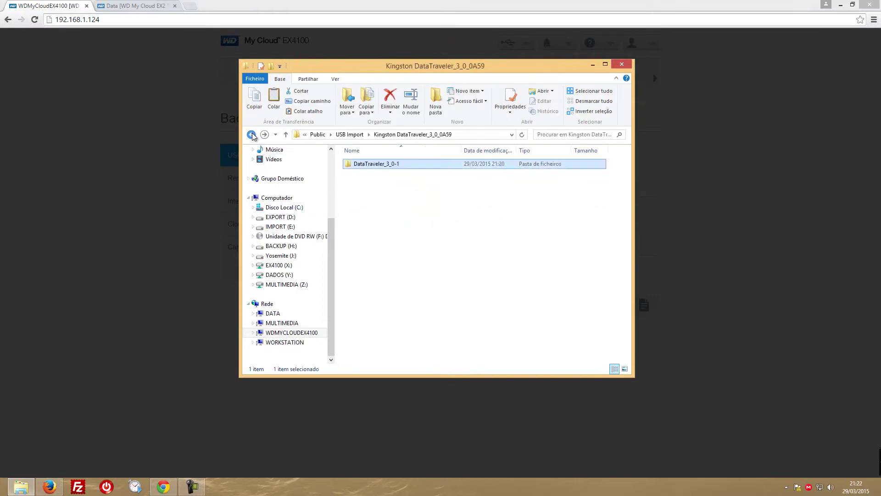
left_click(252, 135)
left_click(251, 134)
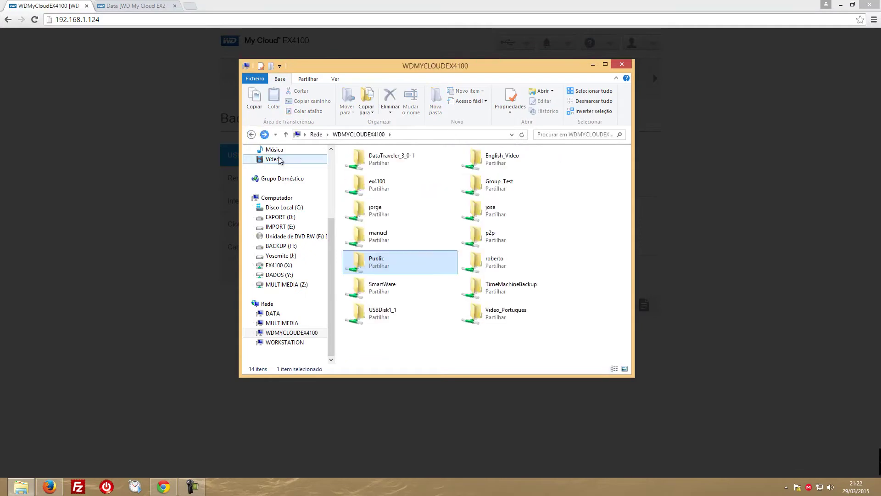
Step: Look at the files in the DataTraveler_3_0-1 share and move the File Explorer window out of the way
double_click(364, 160)
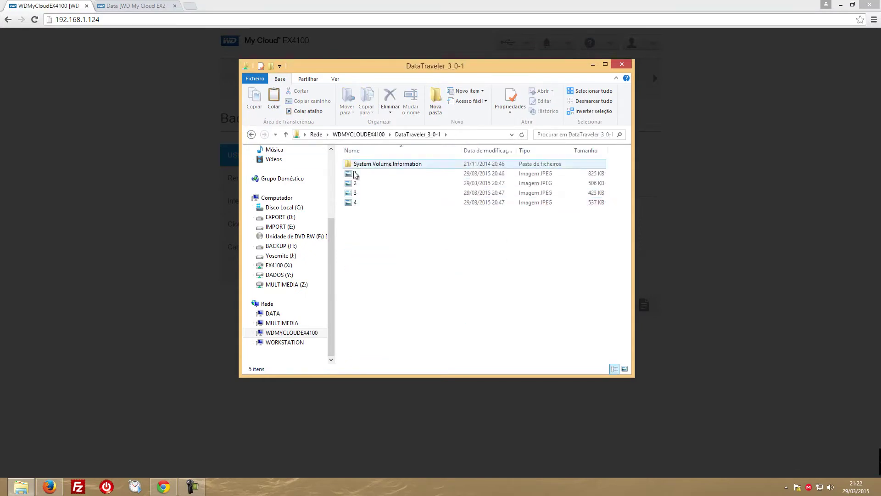
left_click(252, 135)
left_click_drag(362, 67, 880, 69)
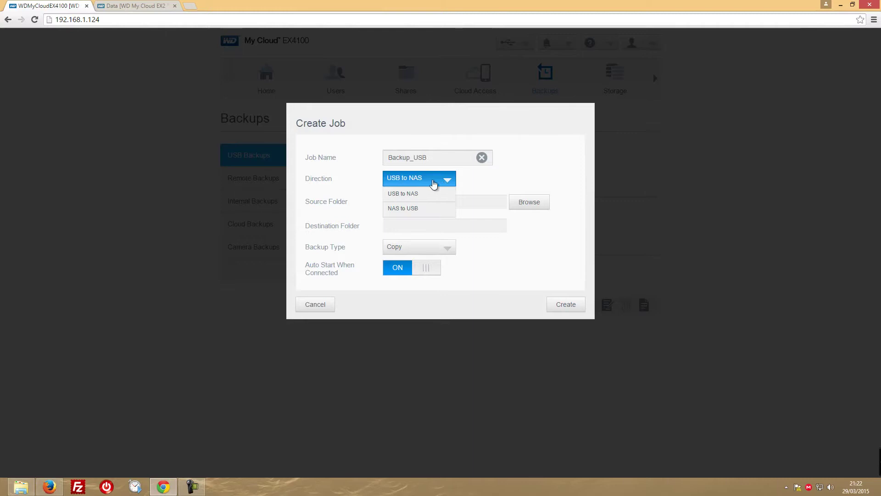
left_click(410, 208)
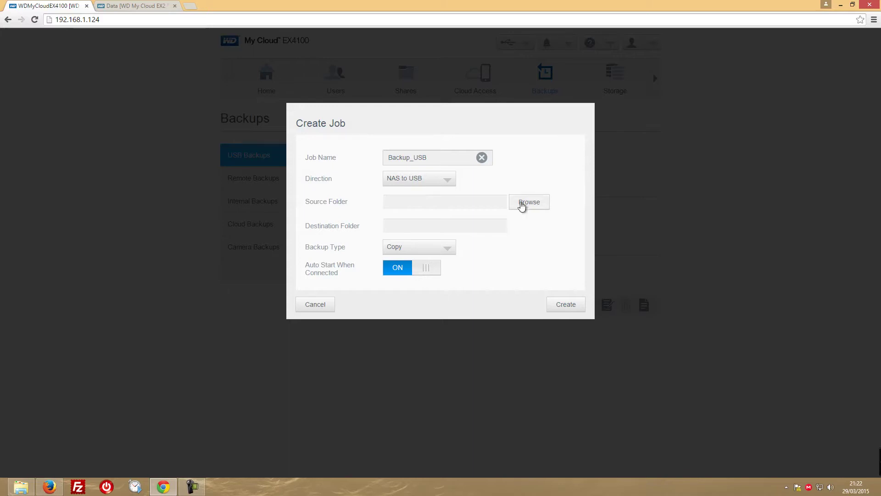
left_click(317, 304)
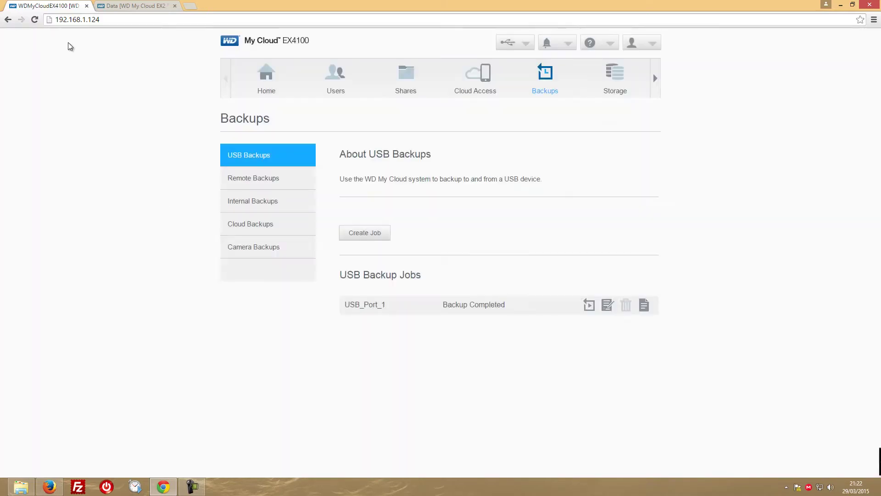
left_click(36, 20)
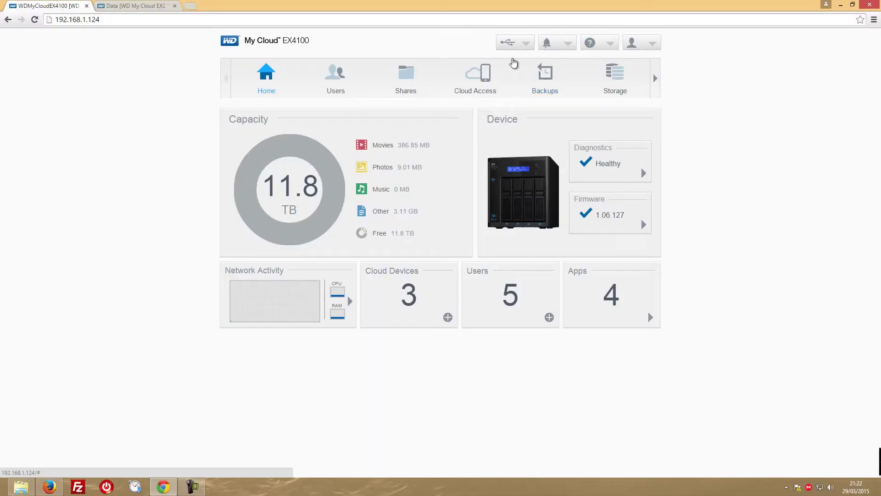
Step: Start a new USB backup job named Backup_USB with the direction NAS to USB
left_click(542, 76)
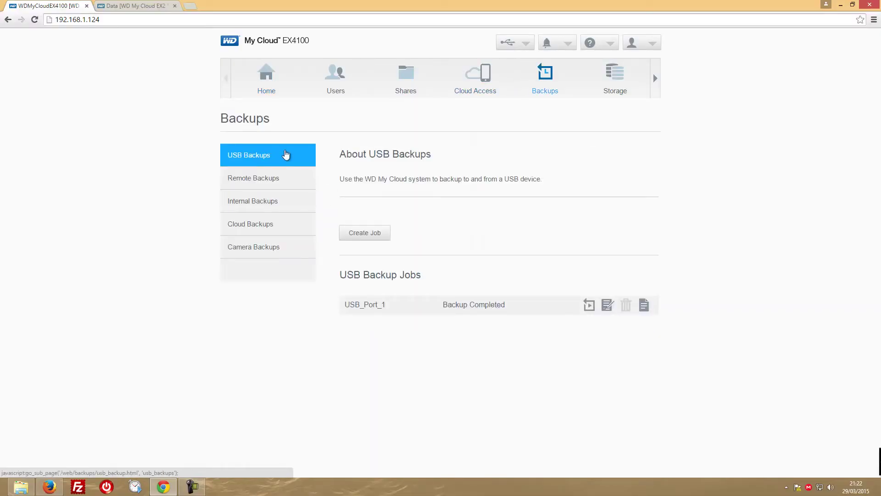
left_click(360, 234)
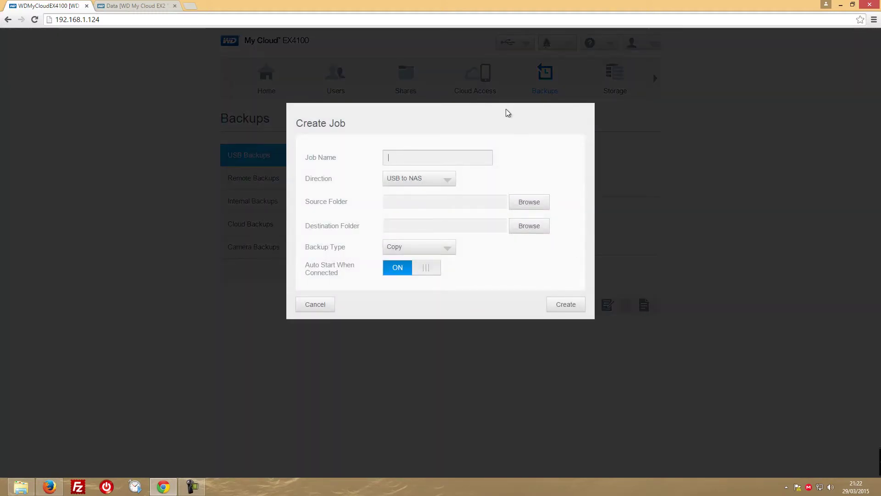
type("Backup")
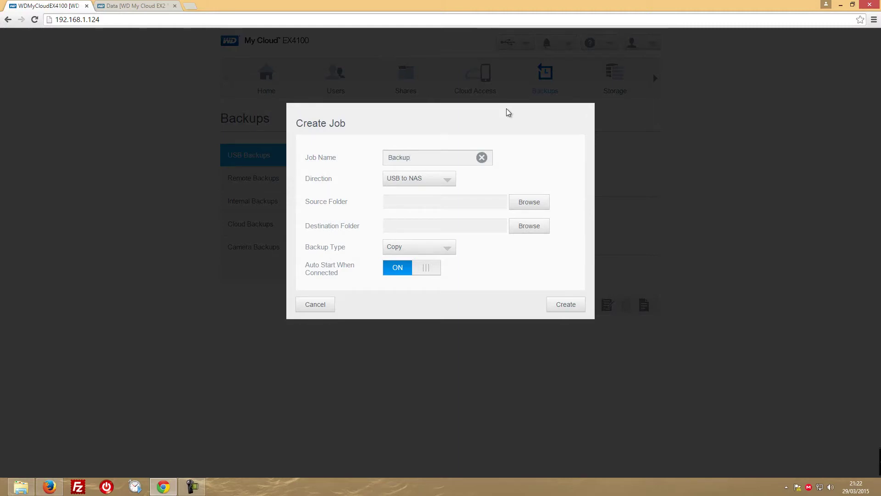
type("_USB")
left_click(434, 183)
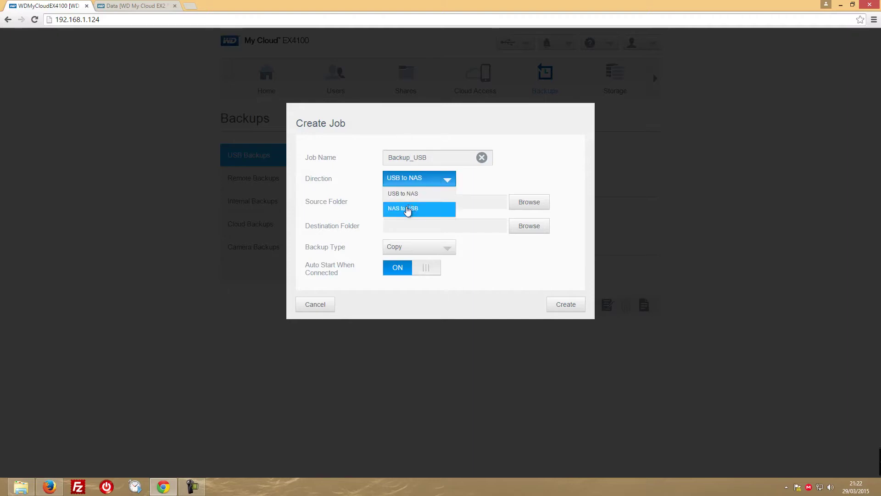
left_click(409, 208)
Step: Set the backup job's source folder to EX4100 and its destination folder to USBDisk1_1
left_click(541, 202)
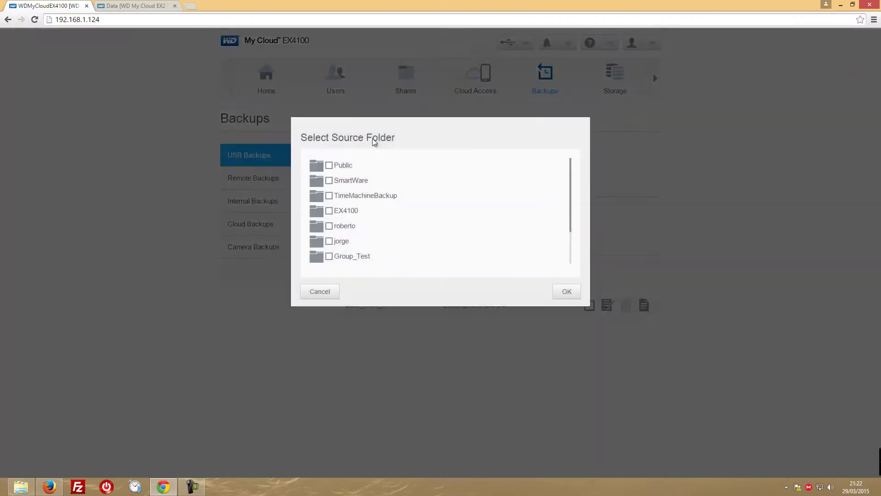
left_click(329, 211)
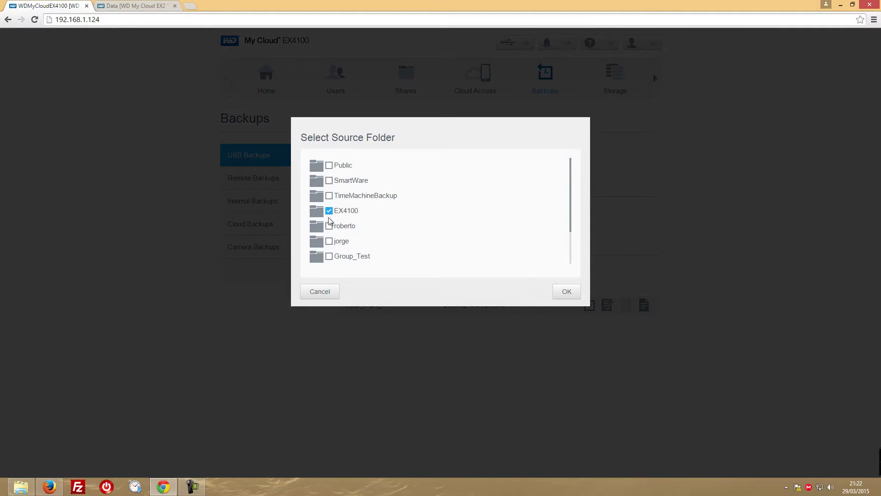
left_click(568, 292)
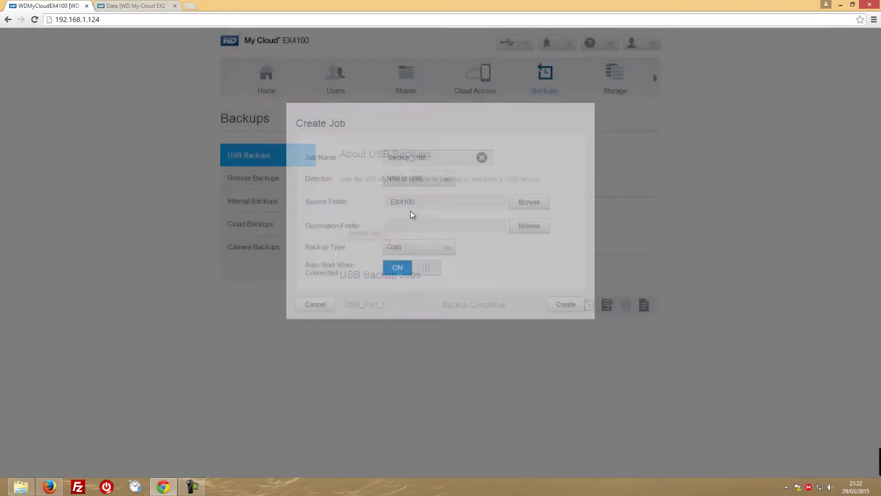
left_click(527, 227)
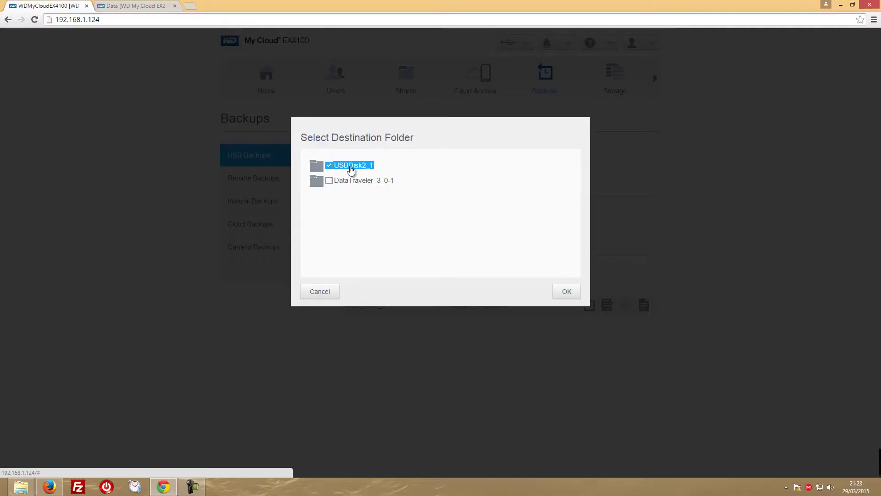
left_click(357, 180)
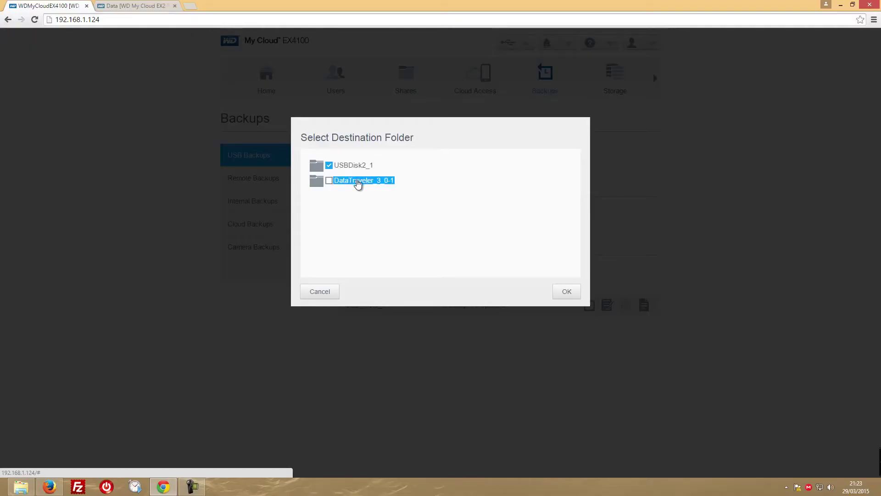
left_click(567, 290)
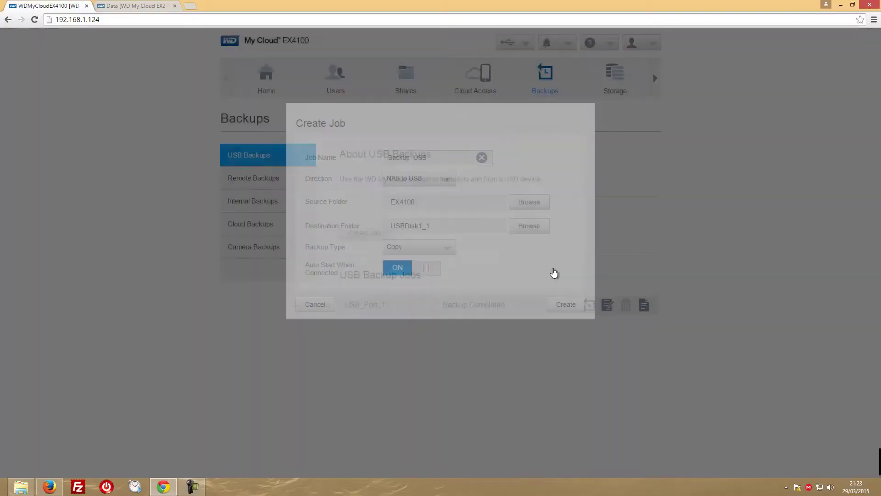
Step: Keep the backup type as Copy, turn off automatic start when connected, and create the job
left_click(447, 248)
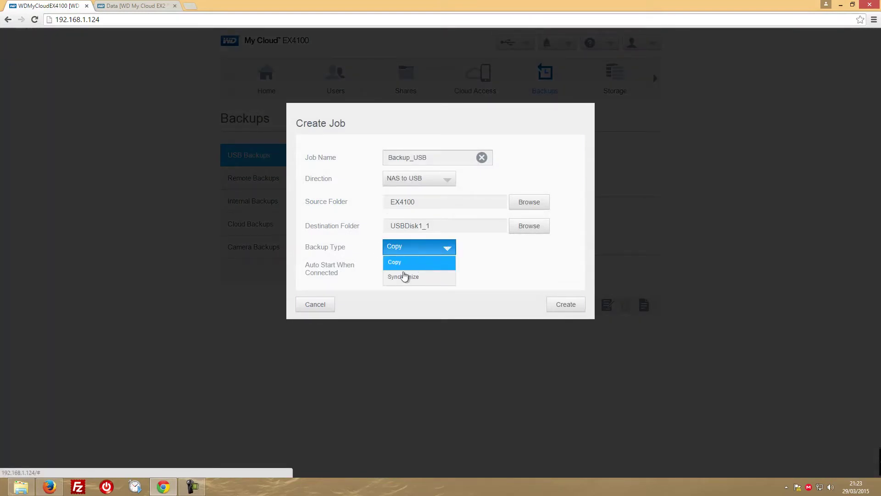
left_click(448, 249)
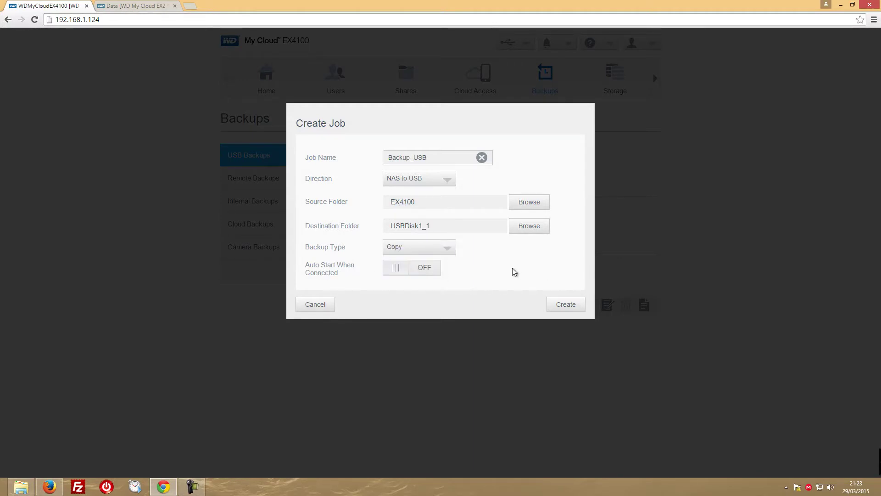
left_click(564, 305)
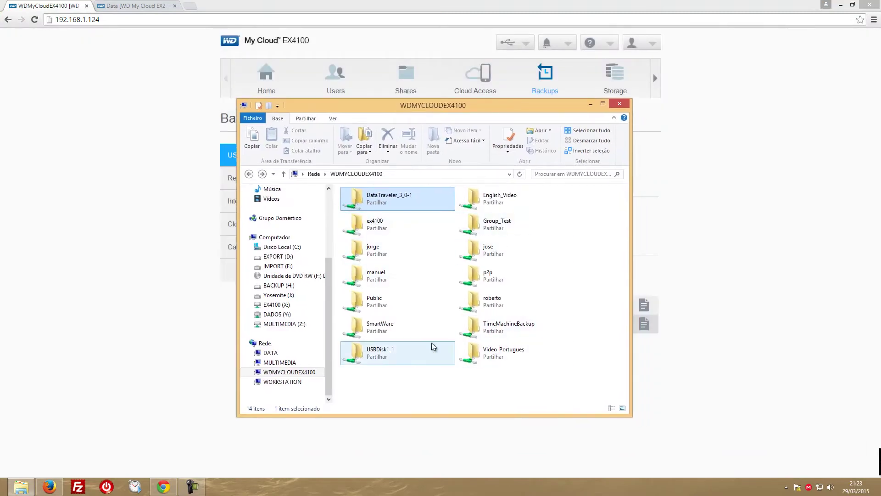
Step: Switch to File Explorer and inspect the EX4100 folders inside Backup_USB on the USBDisk1_1 share
double_click(355, 351)
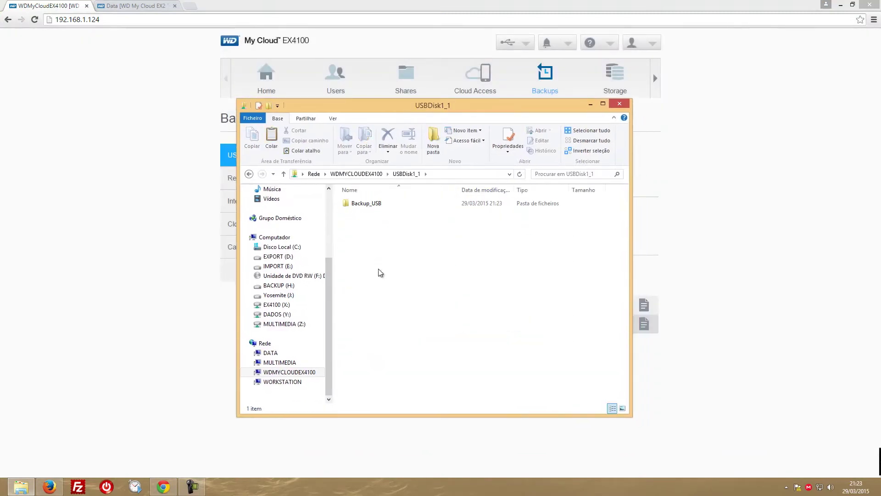
double_click(361, 203)
double_click(369, 204)
double_click(362, 203)
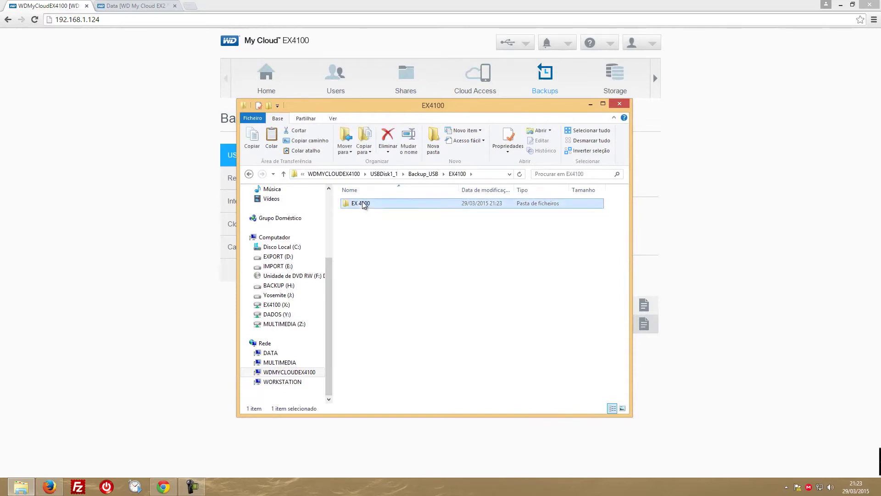
left_click(249, 174)
left_click(249, 174)
left_click(249, 174)
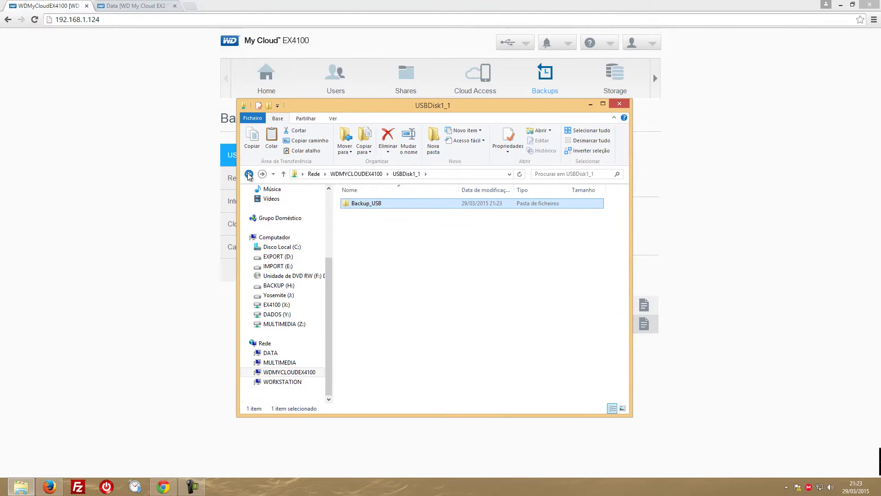
left_click(249, 174)
Step: Permanently delete the Backup_USB folder from the USBDisk1_1 share and recheck the share's contents
double_click(364, 354)
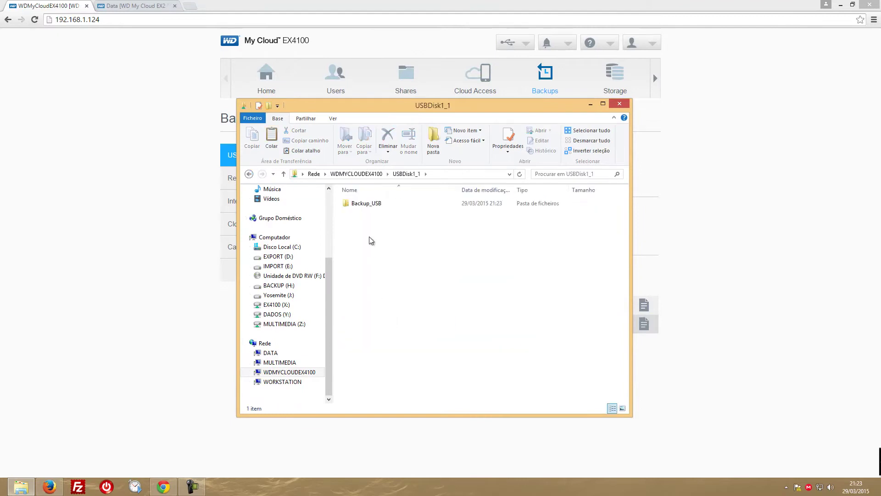
right_click(372, 205)
left_click(415, 408)
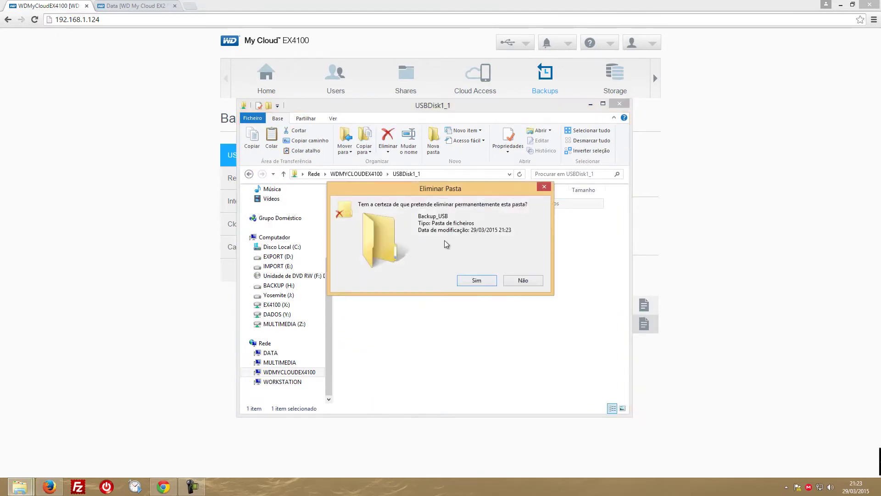
left_click(477, 280)
left_click(249, 173)
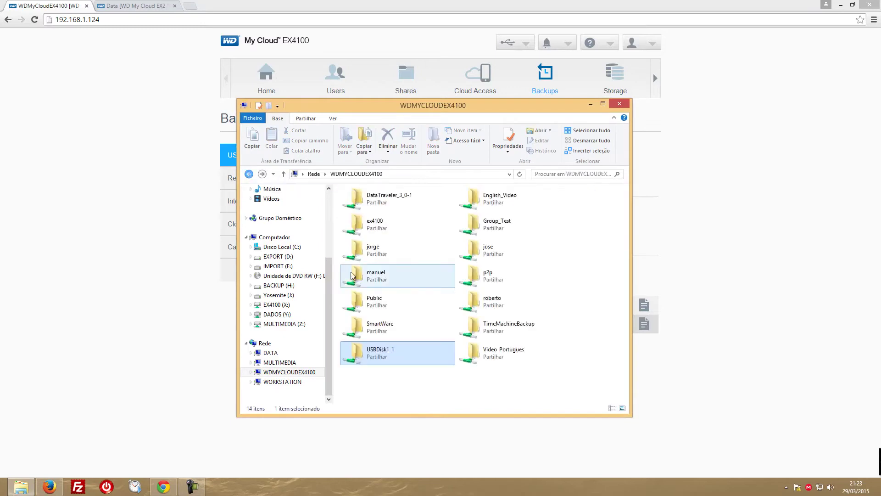
double_click(355, 356)
left_click(248, 174)
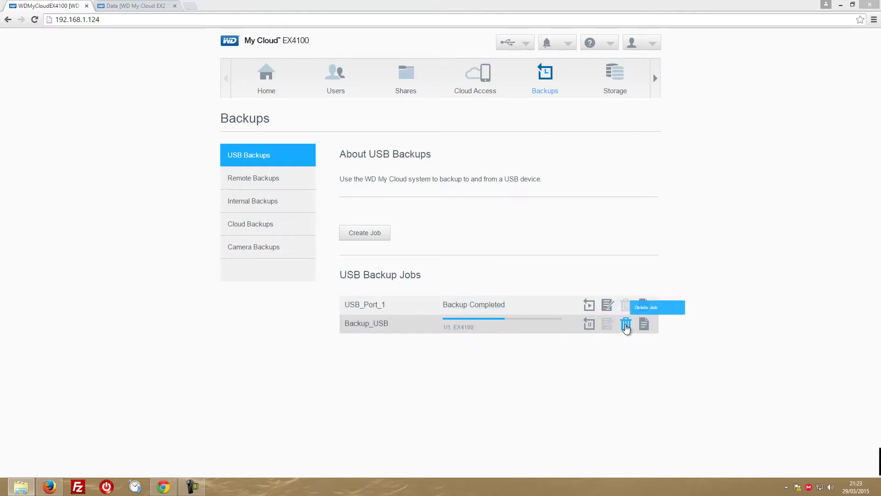
Step: Review the Backup_USB job's details, check the USBDisk1_1 share in File Explorer, and return to the browser
left_click(644, 324)
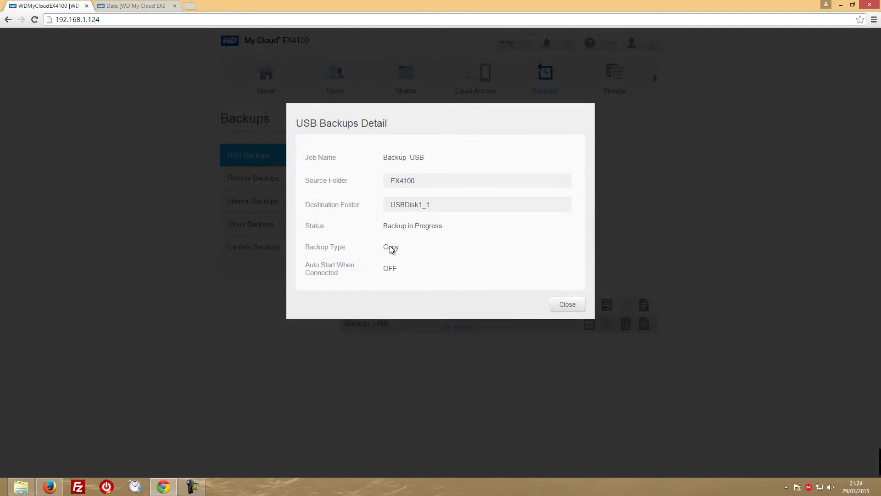
left_click(568, 305)
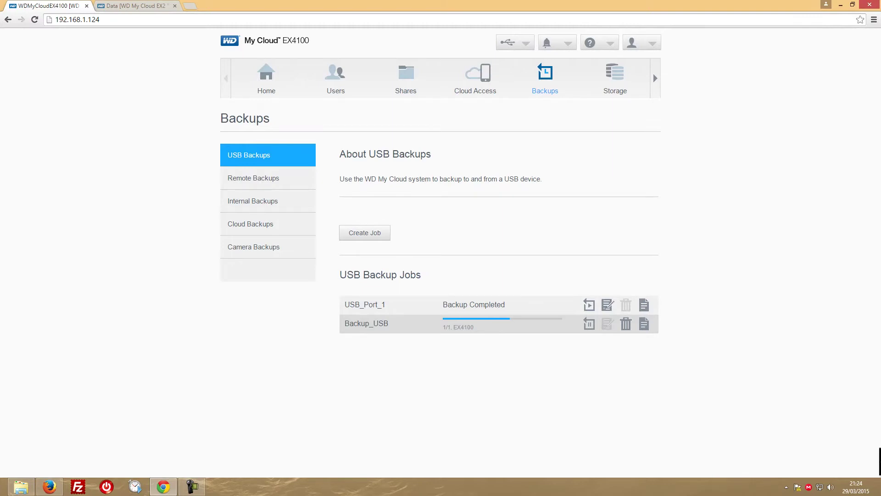
key("alt+Tab")
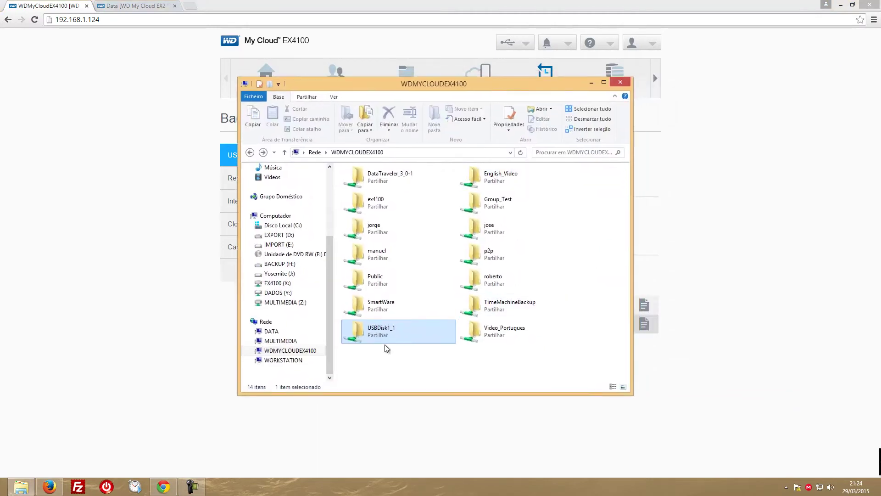
double_click(385, 343)
left_click(250, 152)
key("alt+Tab")
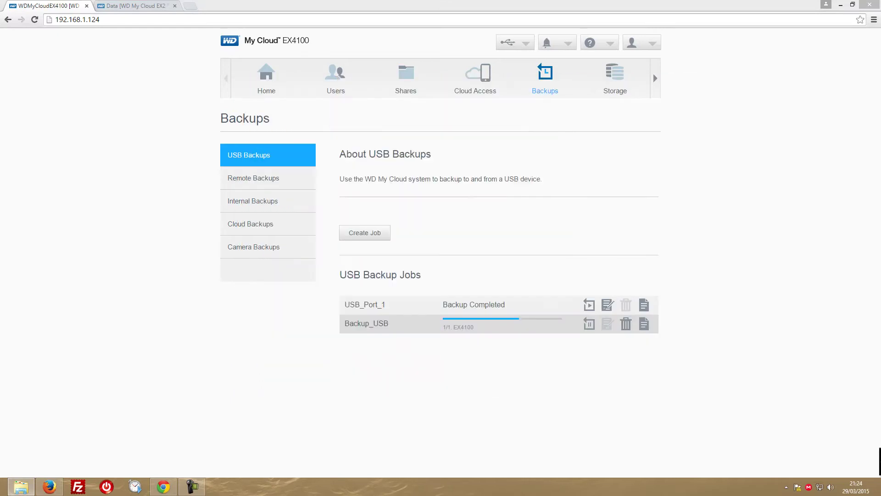
Step: Stop the running Backup_USB job and start it again
left_click(590, 324)
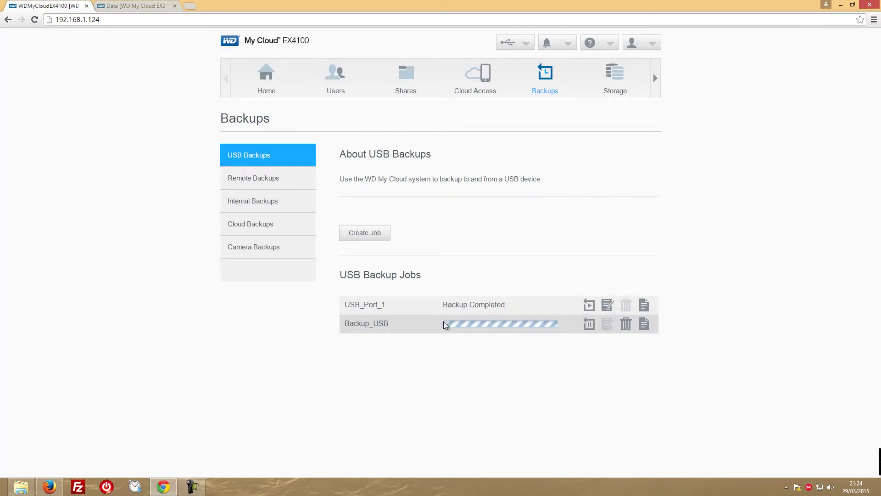
left_click(588, 324)
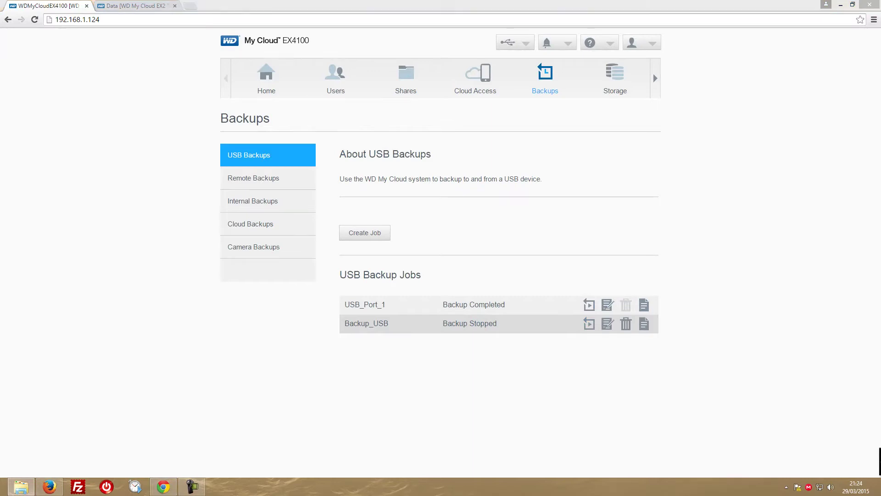
left_click(249, 192)
left_click_drag(386, 120, 706, 99)
left_click(591, 324)
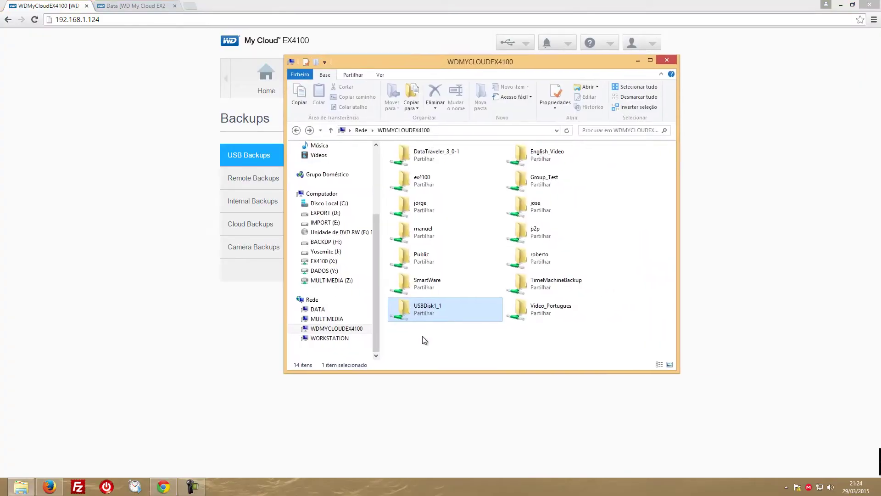
Step: Inspect the copied files in Backup_USB > EX4100 > EX 4100 on the USBDisk1_1 share and return to the share list
double_click(423, 339)
double_click(419, 161)
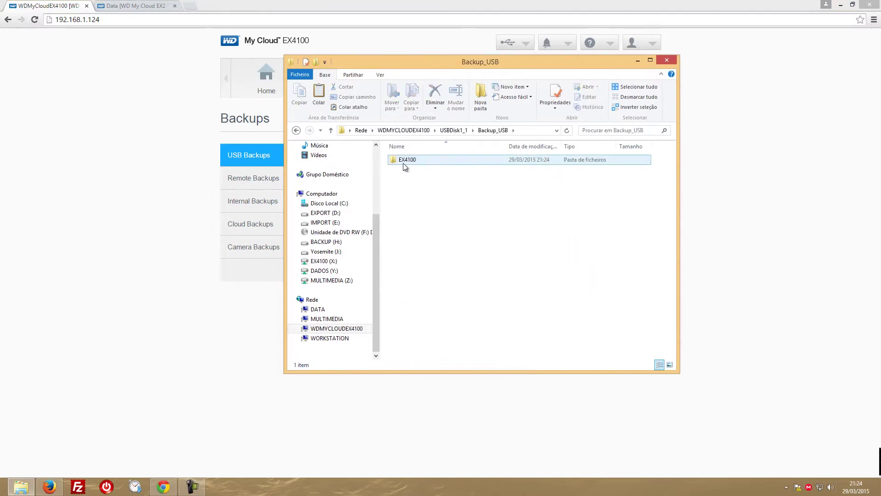
double_click(416, 159)
double_click(417, 159)
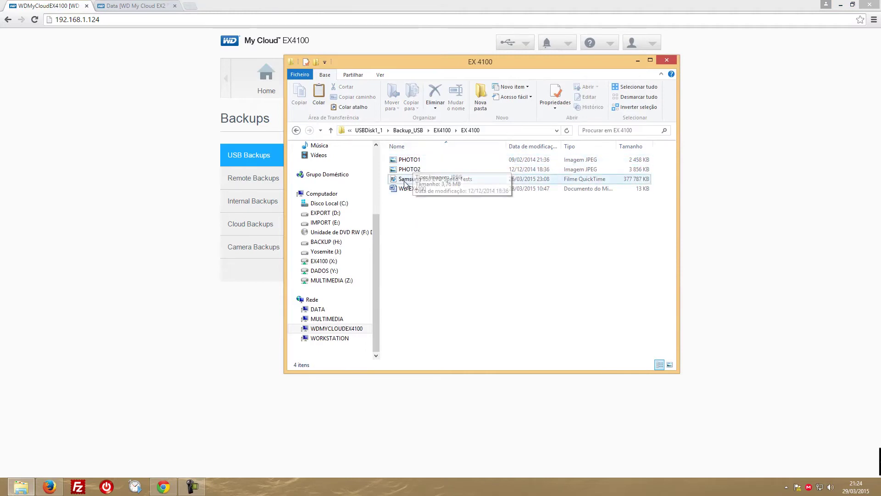
left_click(297, 131)
left_click(297, 130)
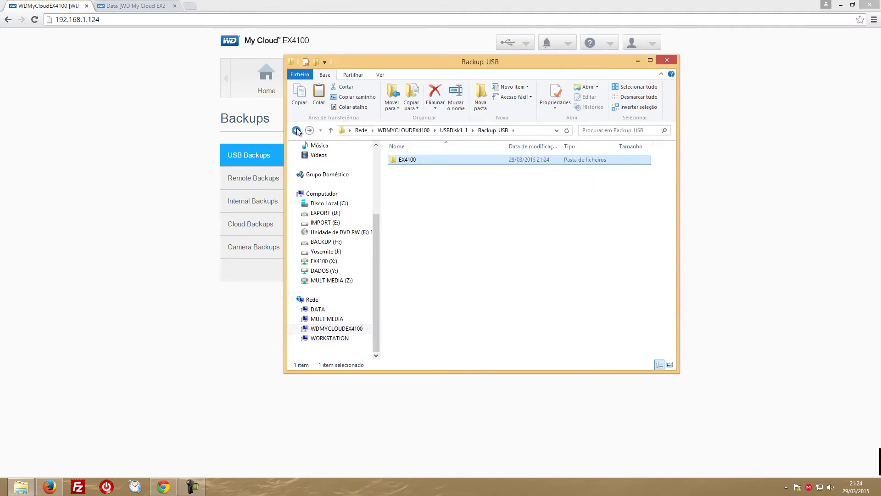
left_click(297, 130)
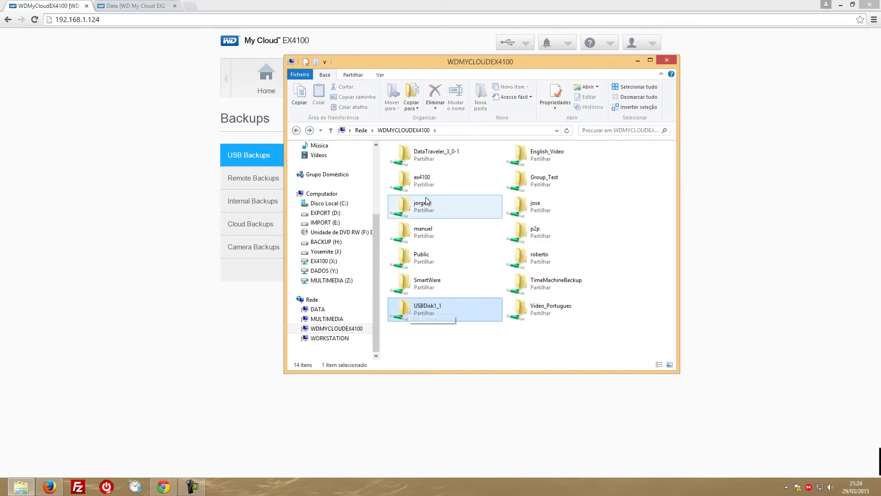
Step: Examine the original files in the EX 4100 folder of the ex4100 share and return to the share list
double_click(405, 184)
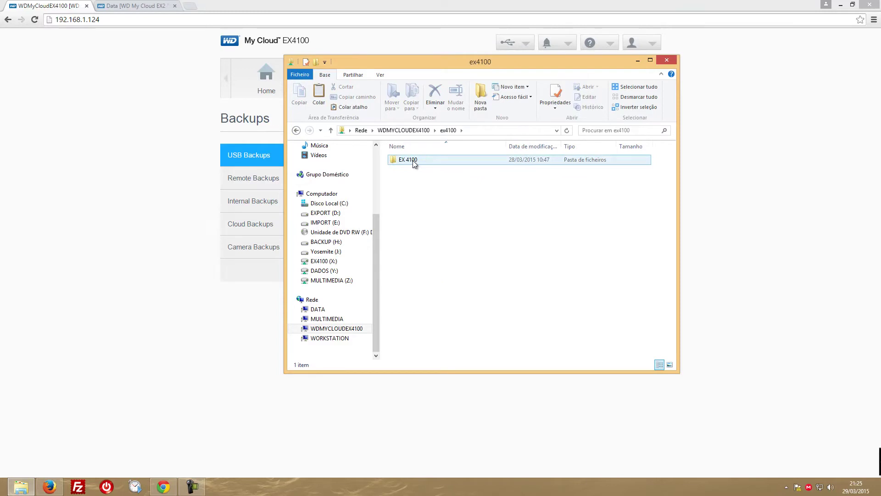
double_click(406, 160)
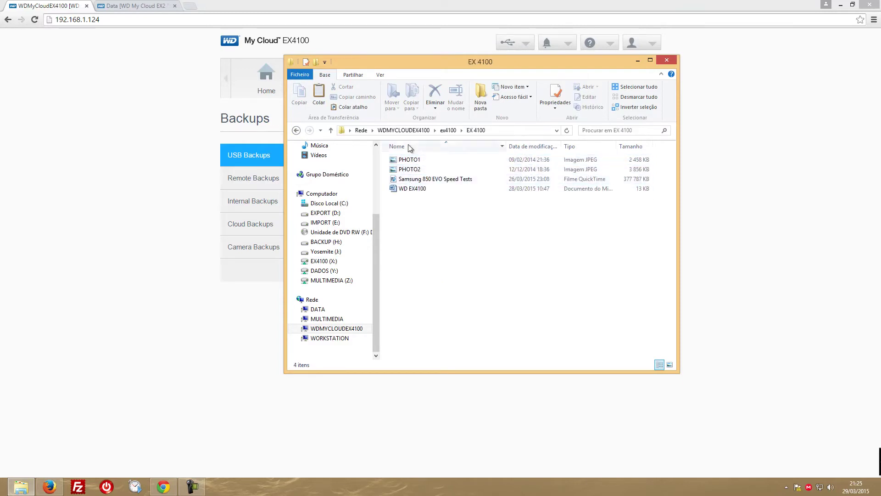
left_click(296, 131)
left_click(296, 130)
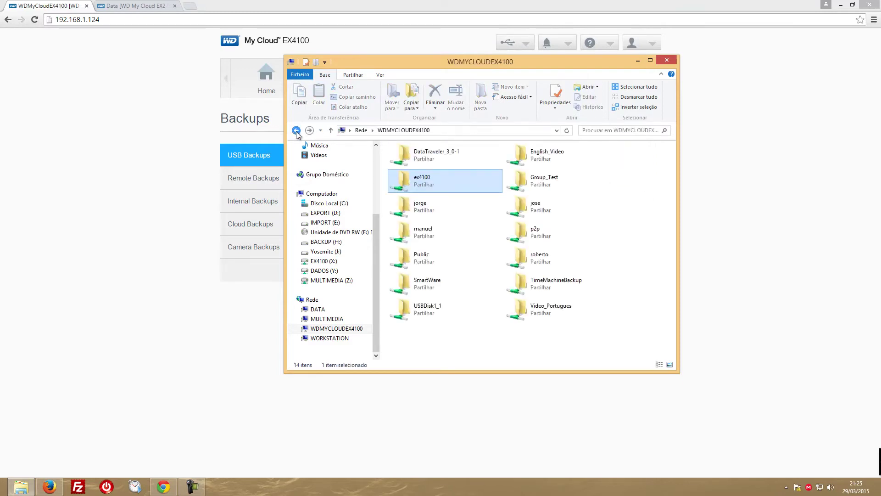
Step: Compare the files in the backup's EX 4100 folder on USBDisk1_1 with the originals and return to the browser
double_click(413, 308)
double_click(411, 160)
double_click(411, 160)
left_click(411, 159)
double_click(411, 159)
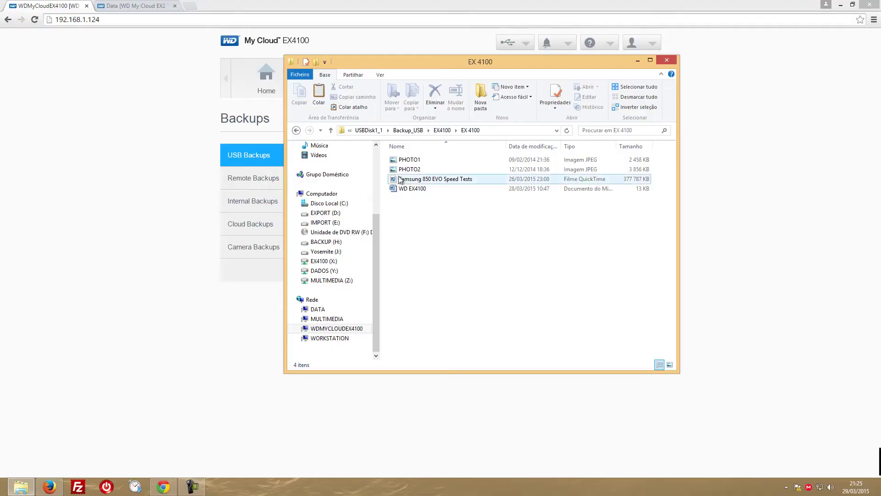
left_click(296, 130)
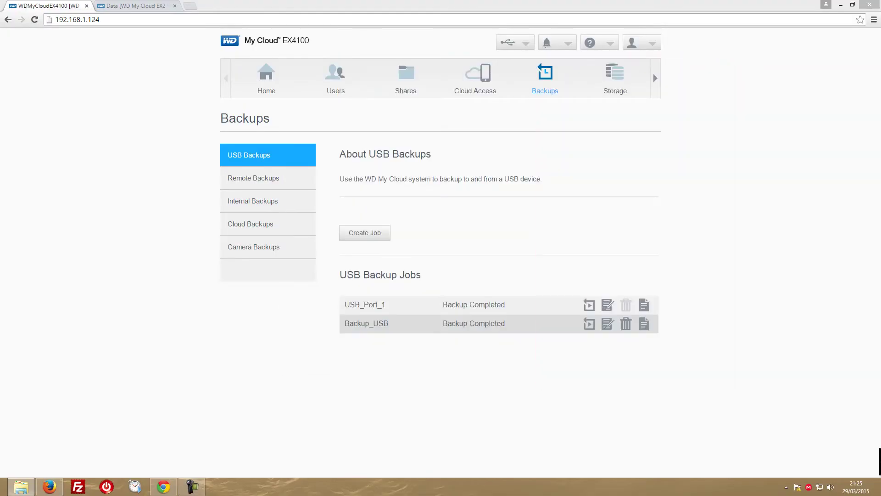
Step: Start a remote backup job named Remote with WD My Cloud EX4100 as the remote server
left_click(269, 180)
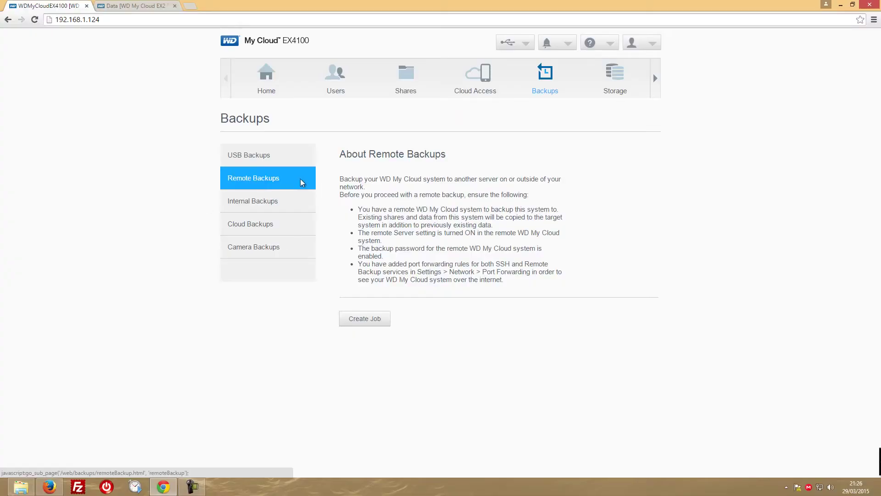
left_click(374, 320)
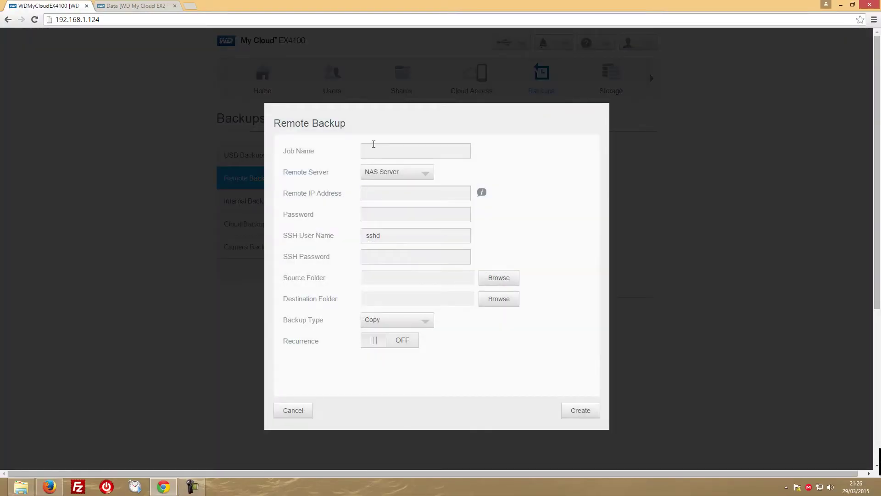
type("Remote")
left_click(419, 177)
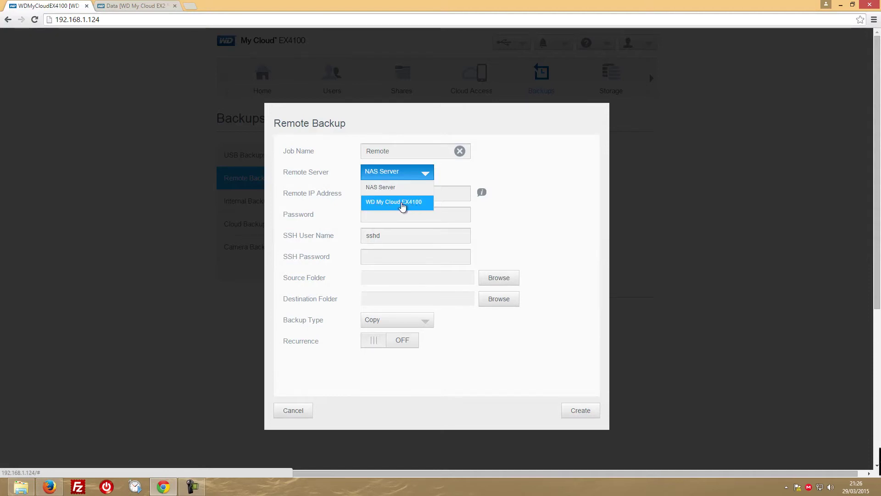
left_click(402, 203)
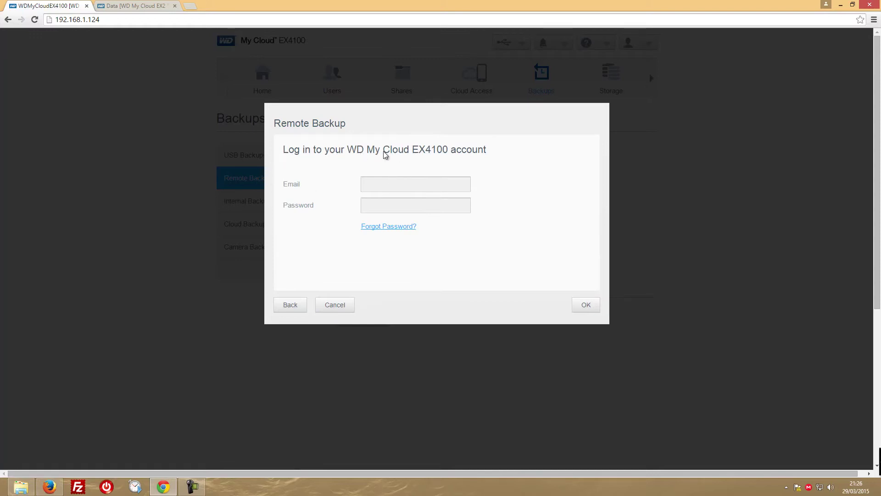
Step: Log in with the account email and password, and choose WDMyCloudEX2 as the remote backup target
left_click(371, 184)
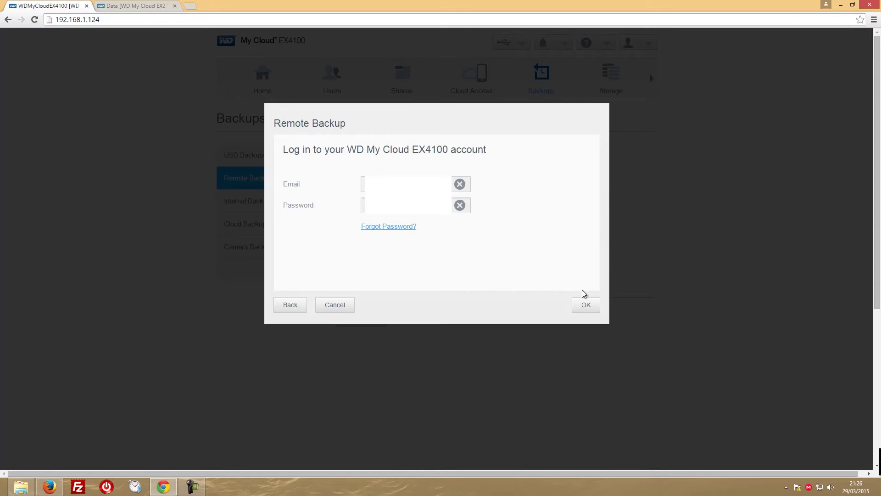
left_click(585, 305)
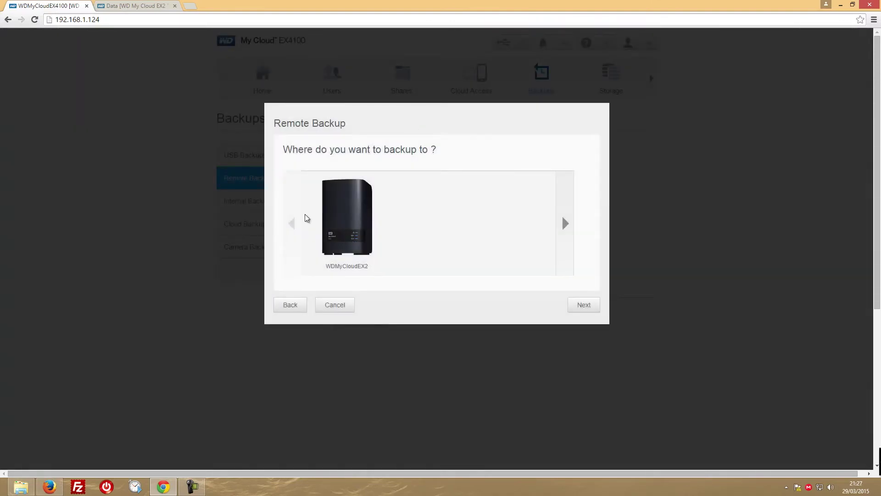
left_click(565, 223)
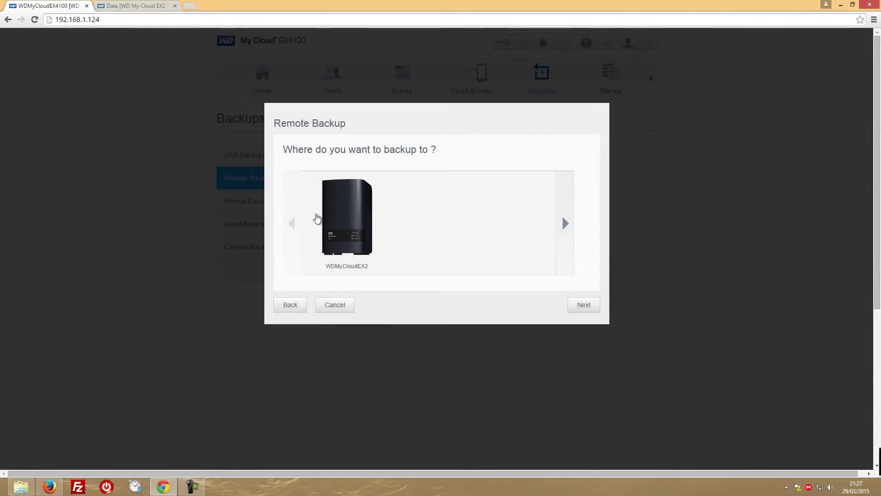
left_click(342, 236)
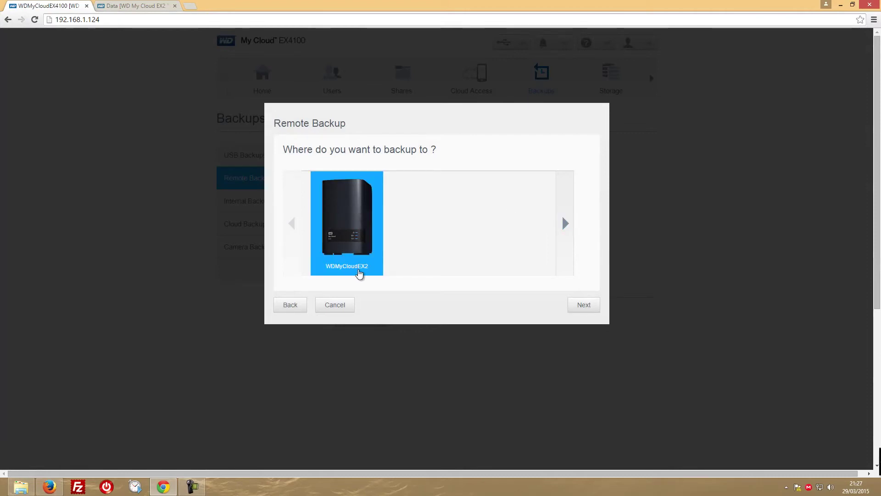
left_click(589, 305)
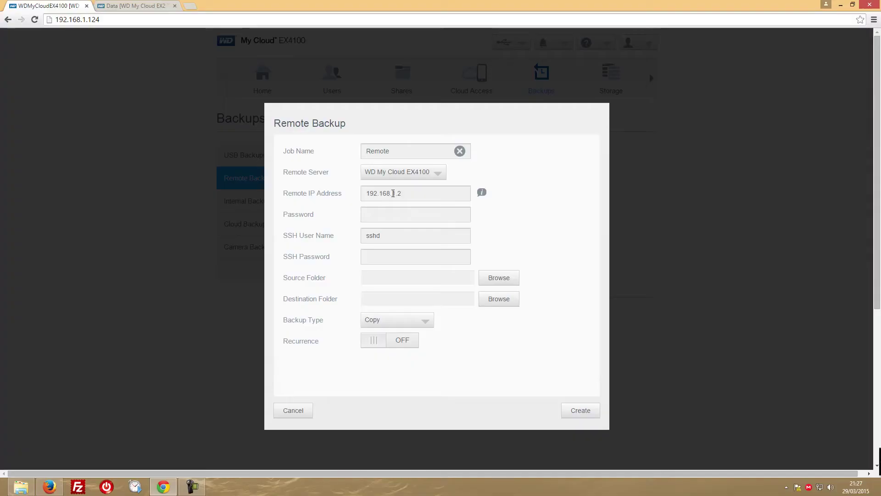
Step: Enter the remote device's password and SSH password, and set the remote job's source folder to EX4100
type("••••")
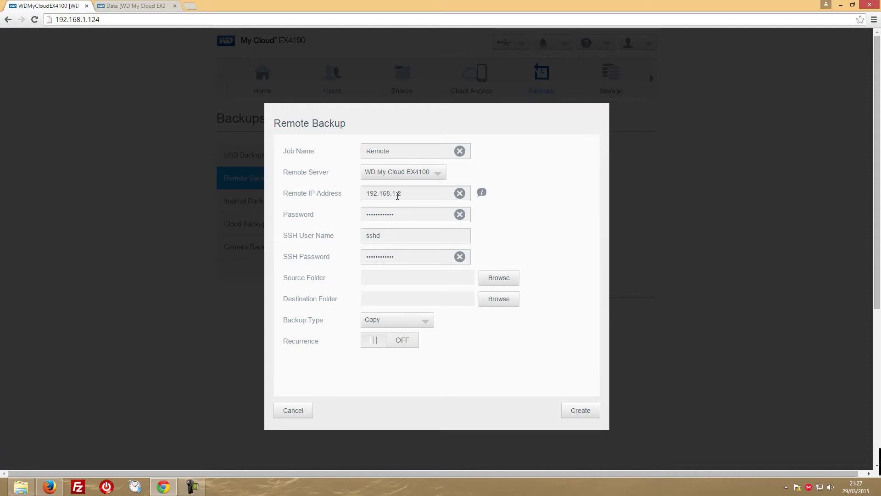
left_click(502, 277)
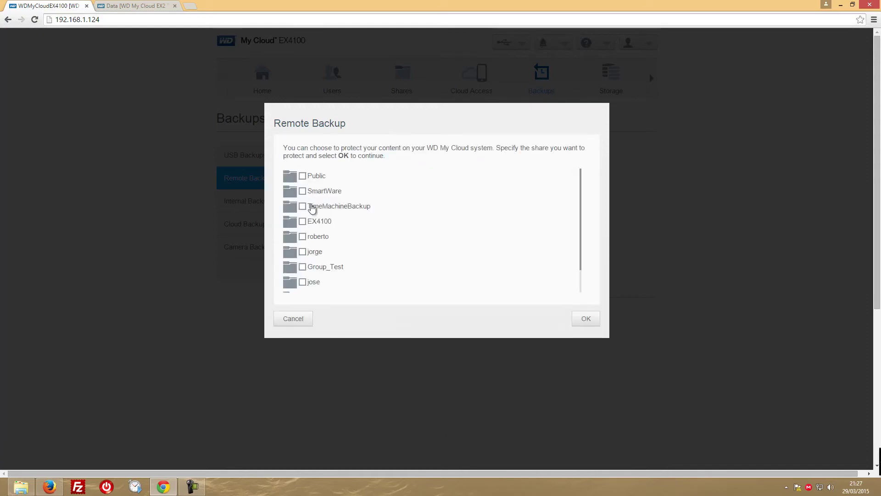
left_click(589, 317)
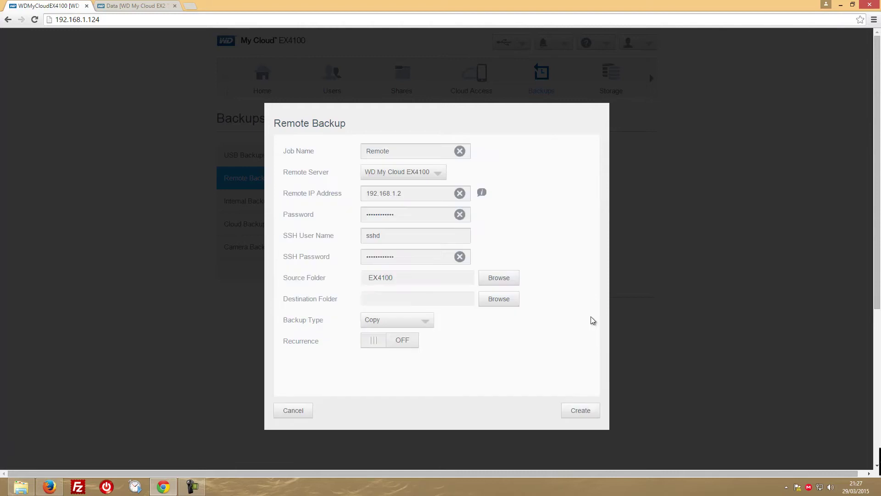
Step: Open the remote job's destination folder selection, switch to File Explorer, and inspect the existing backup inside ex4100_bk_test on DATA
left_click(499, 300)
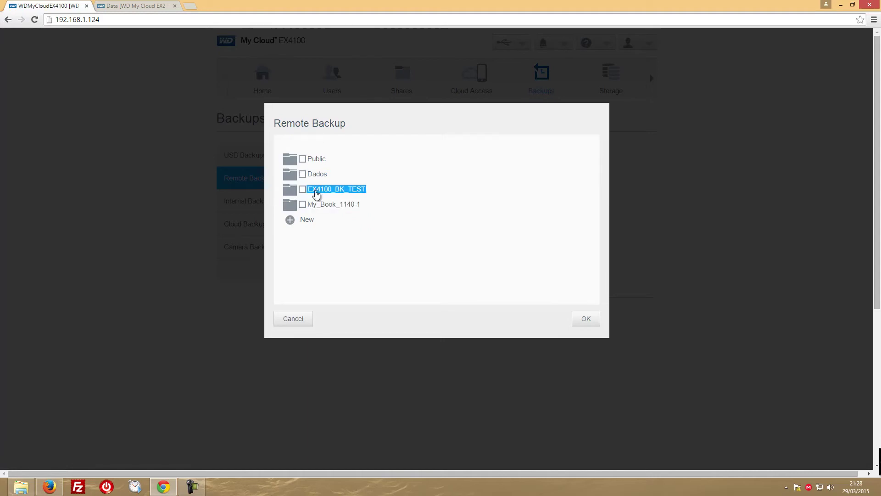
key("alt+Tab")
left_click_drag(351, 95, 337, 94)
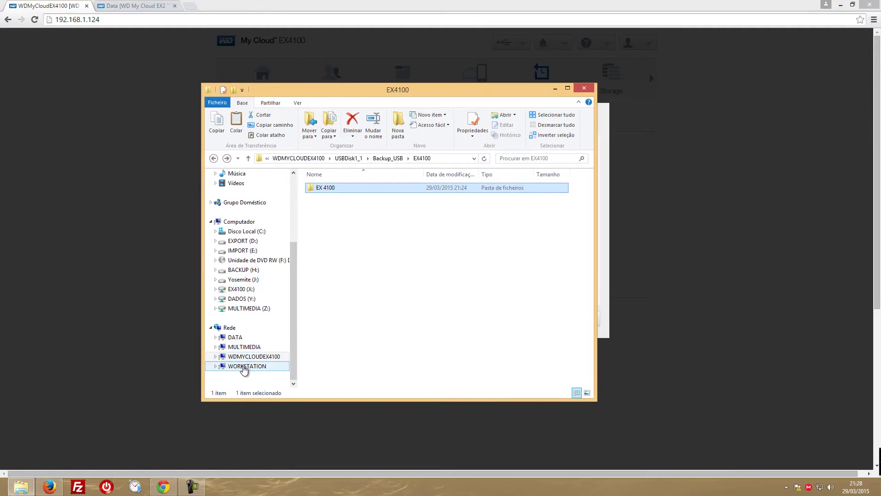
left_click(235, 337)
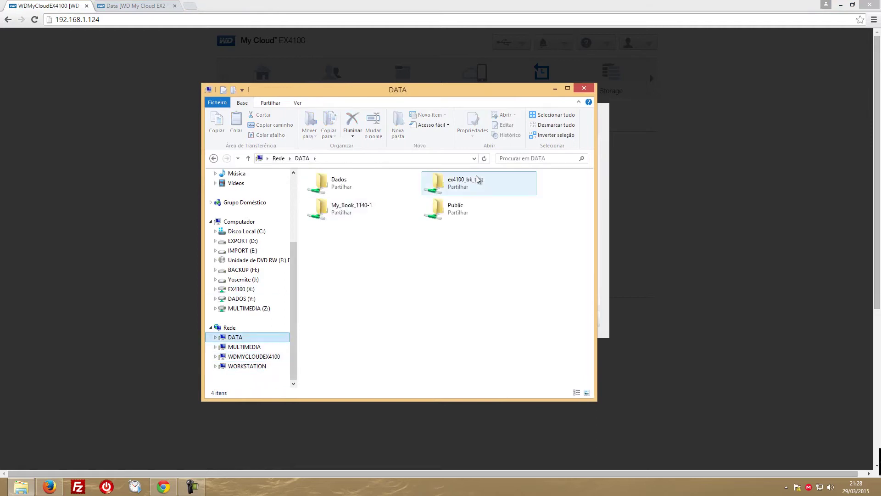
left_click(440, 185)
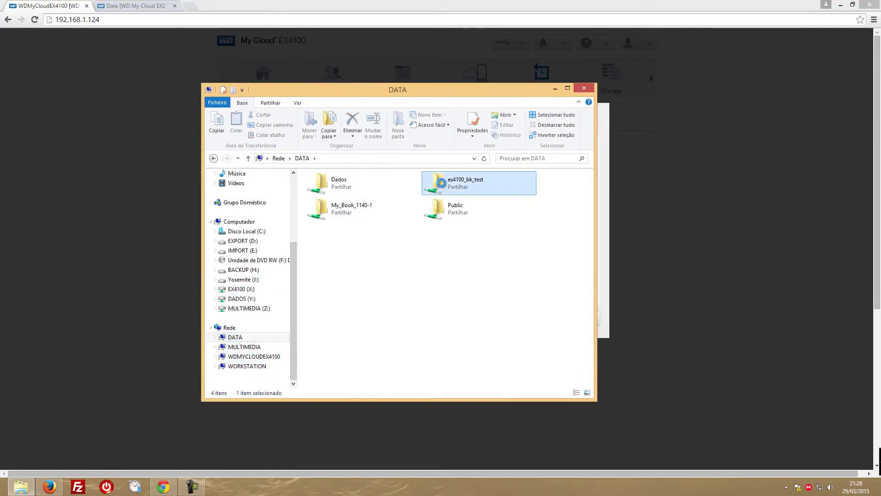
double_click(439, 186)
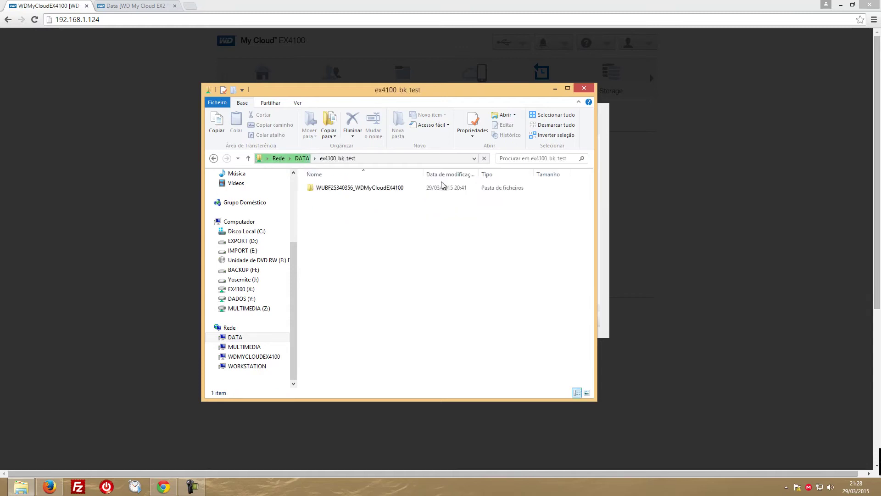
double_click(356, 188)
double_click(350, 188)
double_click(347, 188)
double_click(346, 189)
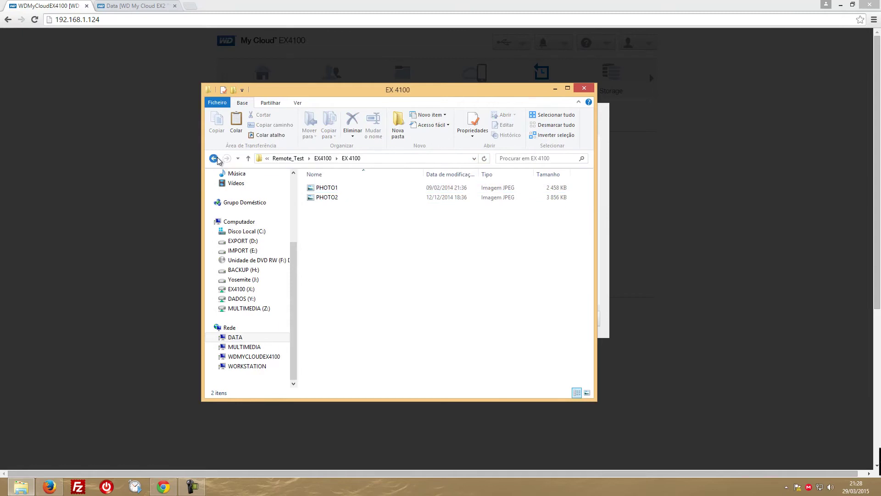
Step: Return to the ex4100_bk_test folder on DATA, delete the existing EX4100 backup folder inside it, and reopen the folder to check it
left_click(213, 158)
left_click(213, 158)
left_click(213, 158)
left_click(213, 158)
left_click(214, 158)
left_click(227, 158)
right_click(359, 192)
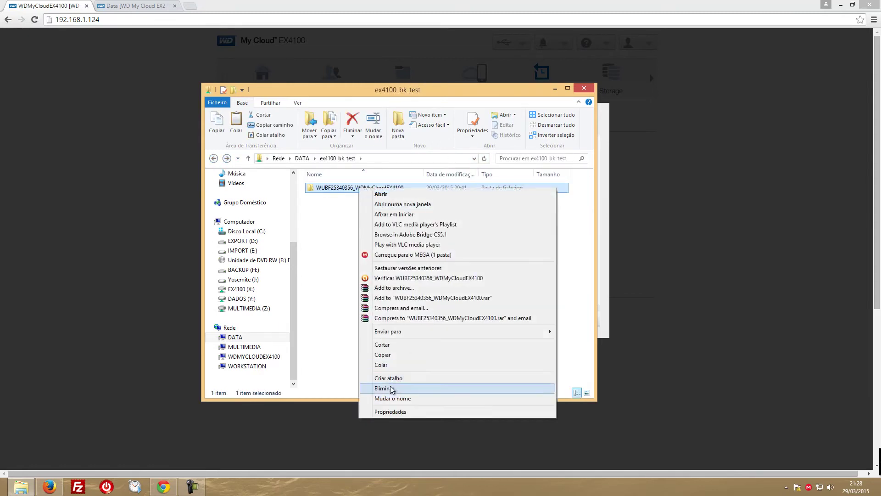
left_click(404, 387)
left_click(486, 285)
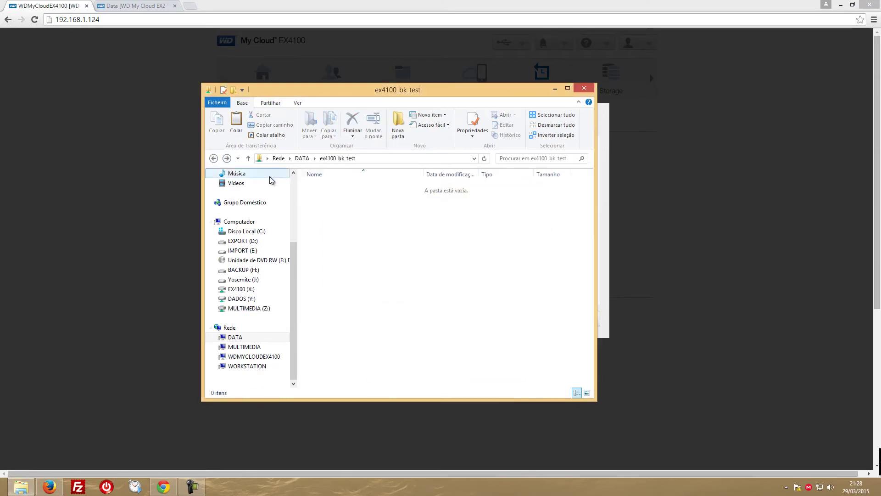
left_click(213, 158)
double_click(462, 182)
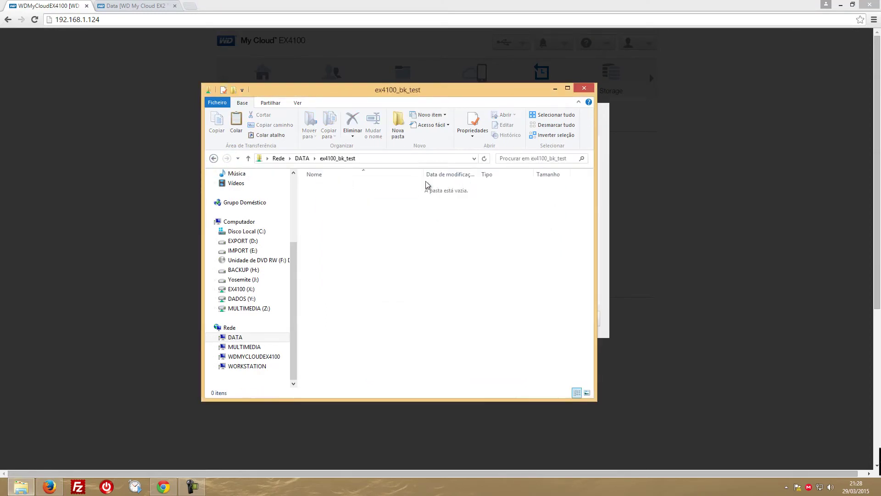
left_click_drag(271, 92, 414, 112)
Step: Switch back to the browser, set the remote job's destination folder to EX4100_BK_TEST, and keep the backup type as Copy
key("alt+Tab")
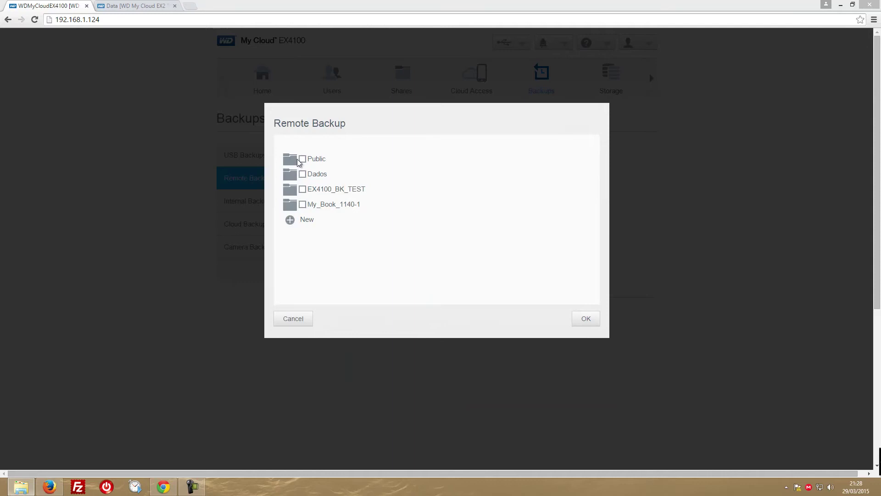
left_click(302, 189)
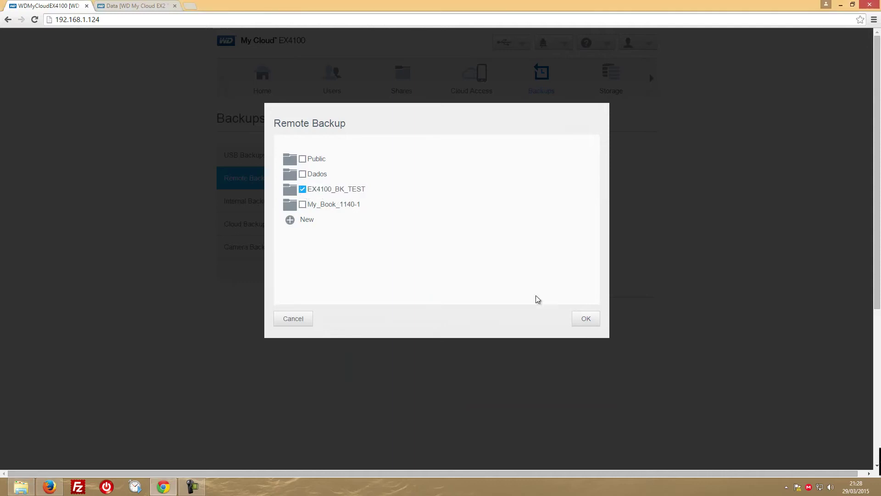
left_click(586, 319)
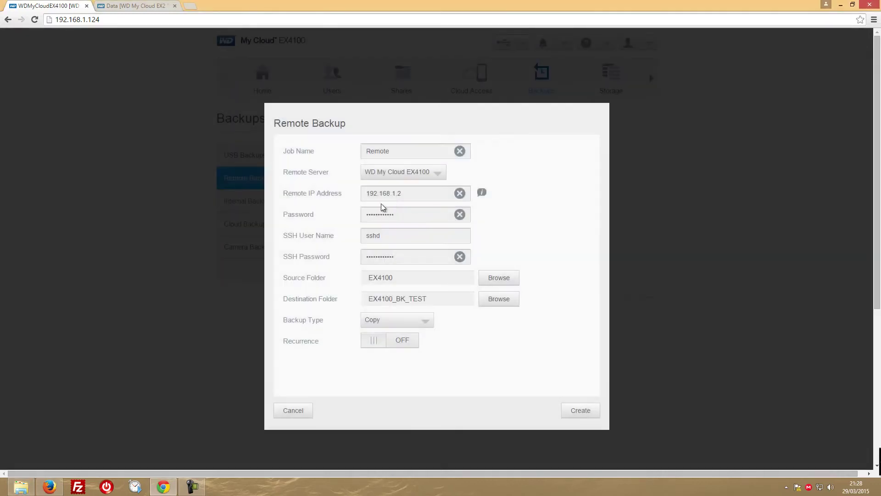
left_click(426, 322)
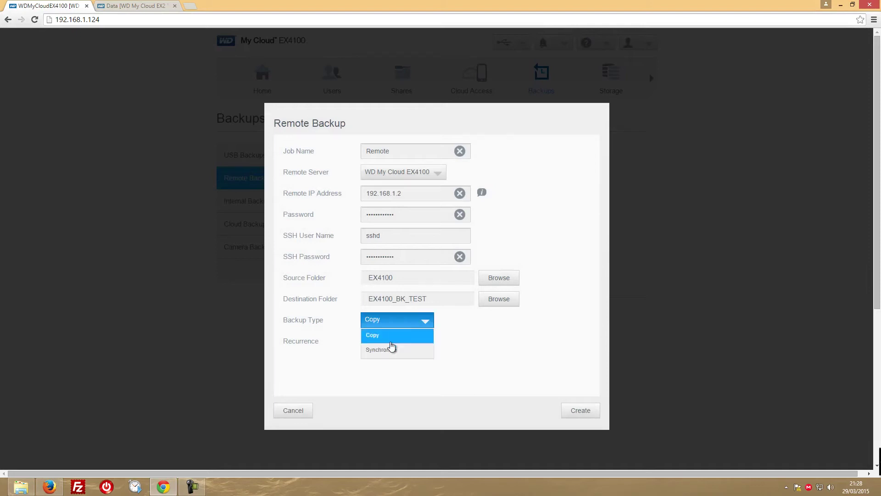
left_click(419, 320)
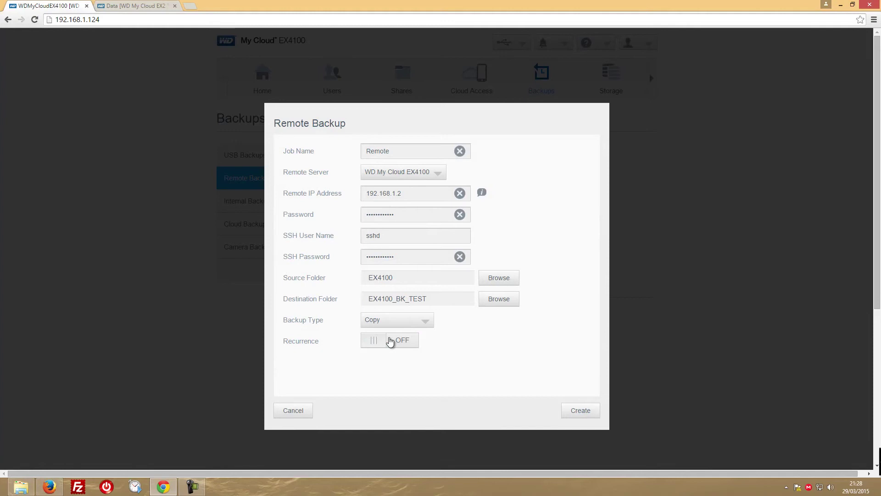
Step: Turn on recurrence for the remote job and try a weekly schedule on Wednesday at 3:00
left_click(390, 340)
scroll(327, 343, "down", 3)
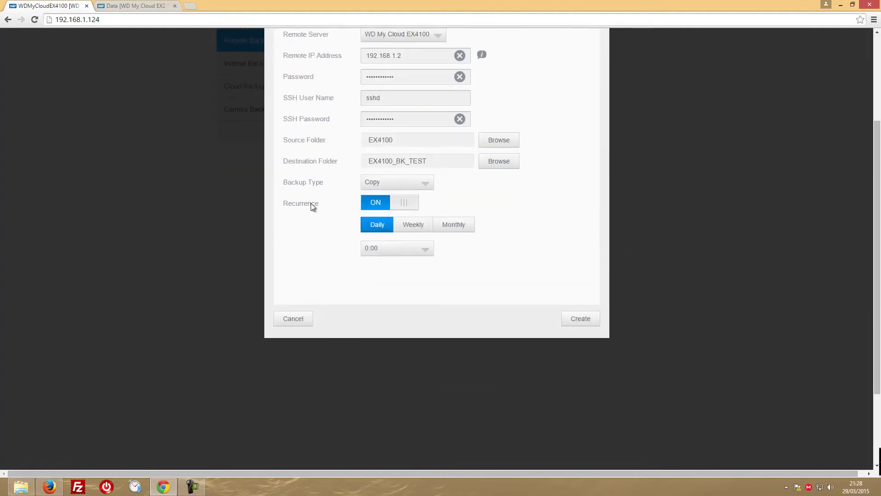
scroll(315, 203, "up", 1)
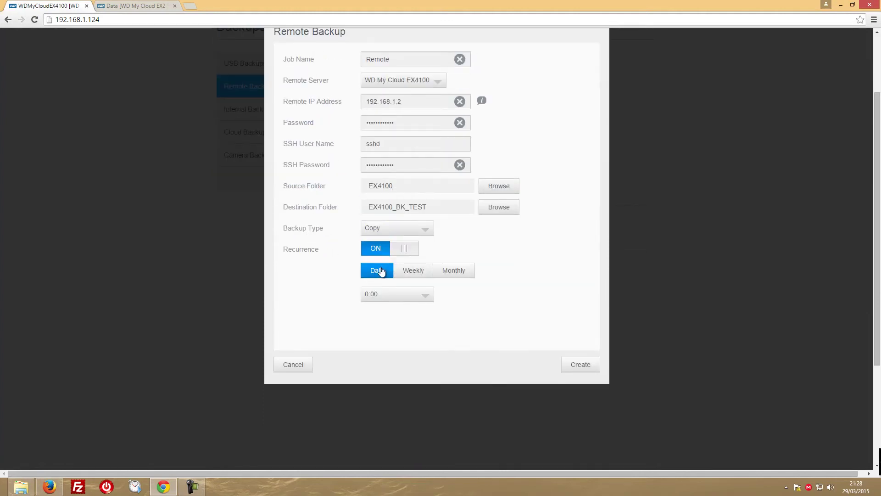
scroll(315, 270, "up", 1)
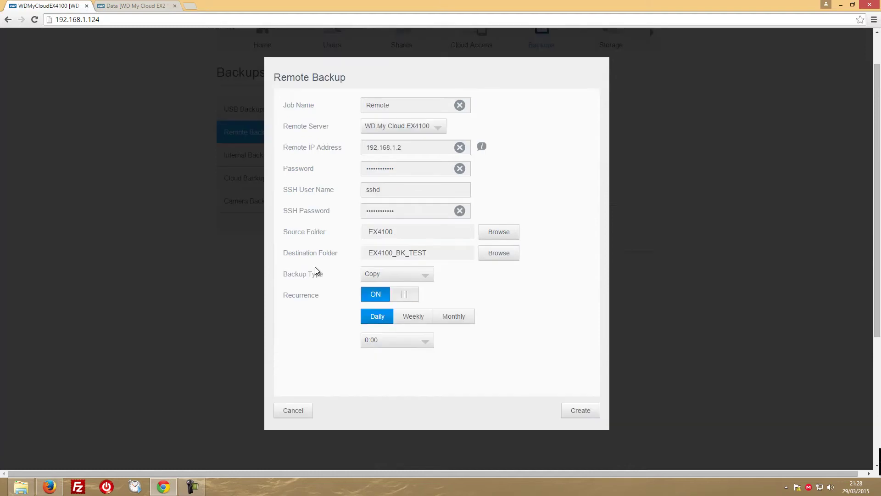
scroll(315, 272, "up", 1)
scroll(318, 274, "down", 1)
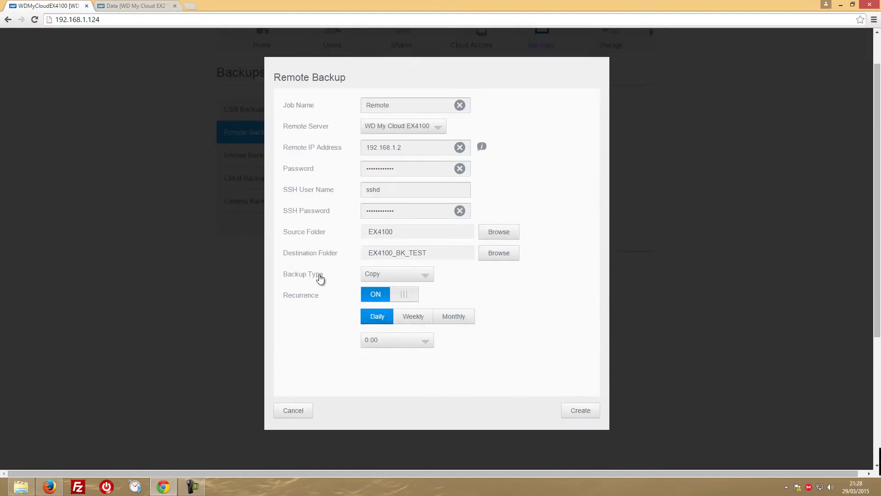
left_click(425, 338)
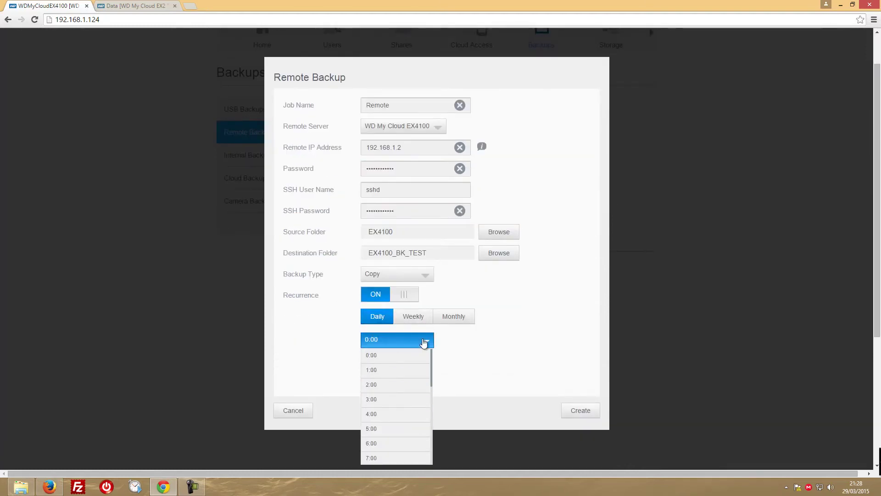
left_click(420, 320)
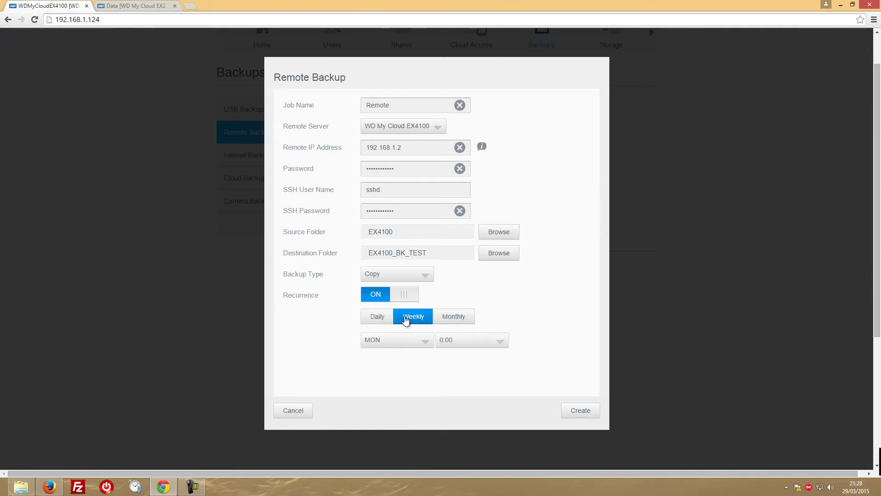
left_click(422, 340)
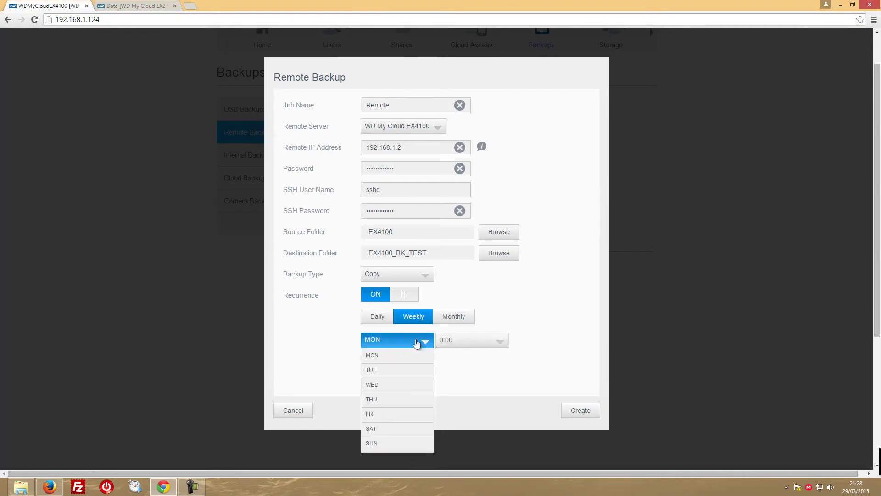
left_click(388, 384)
left_click(504, 340)
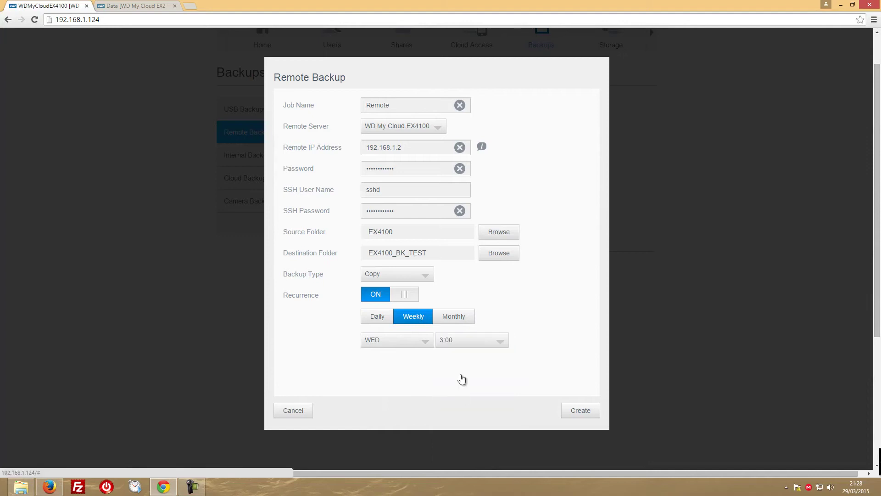
Step: Try a monthly recurrence on day 5 at 2:00, and turn recurrence off again
left_click(455, 317)
left_click(426, 345)
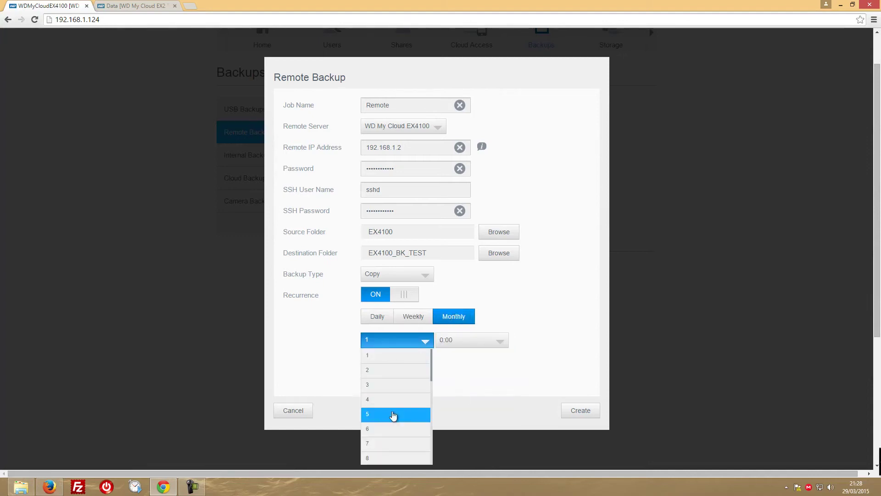
left_click(380, 416)
left_click(474, 342)
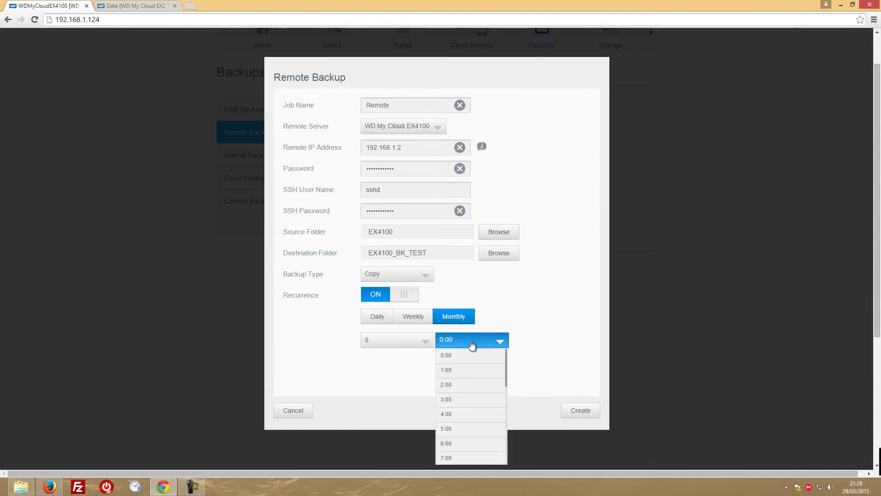
left_click(456, 386)
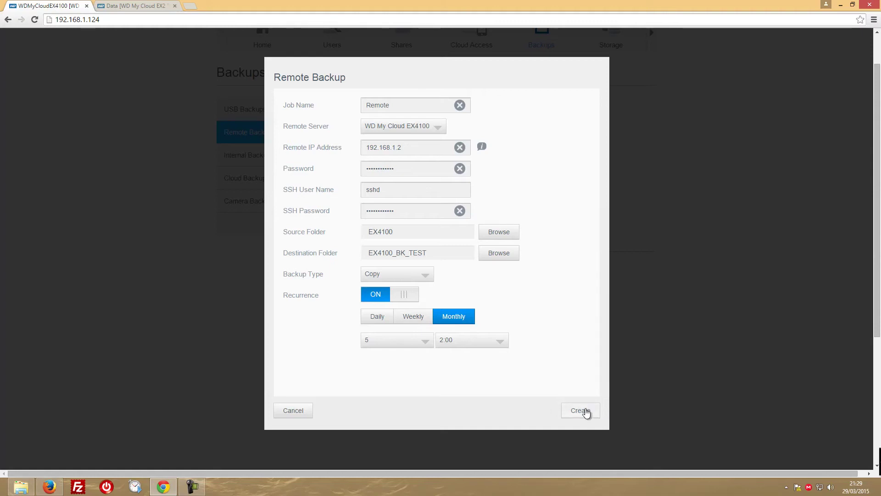
left_click(385, 296)
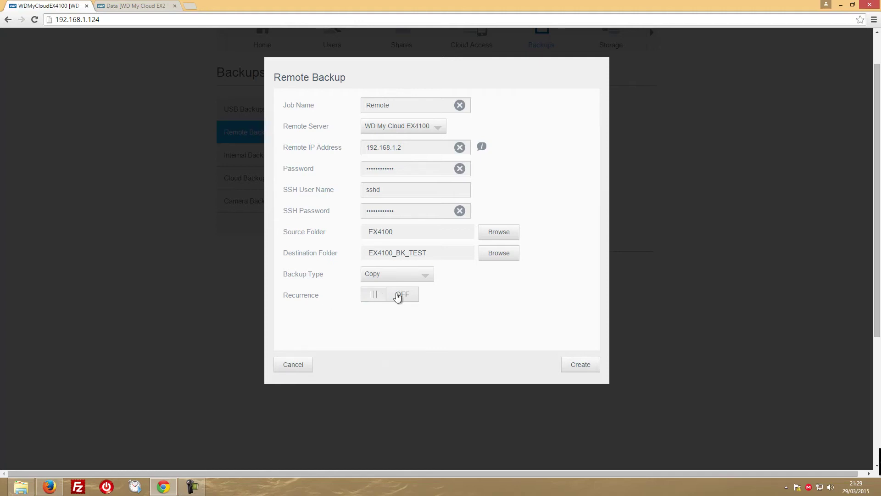
Step: Create the remote backup job, and refresh and reopen ex4100_bk_test on DATA in File Explorer to check for the backup
left_click(580, 364)
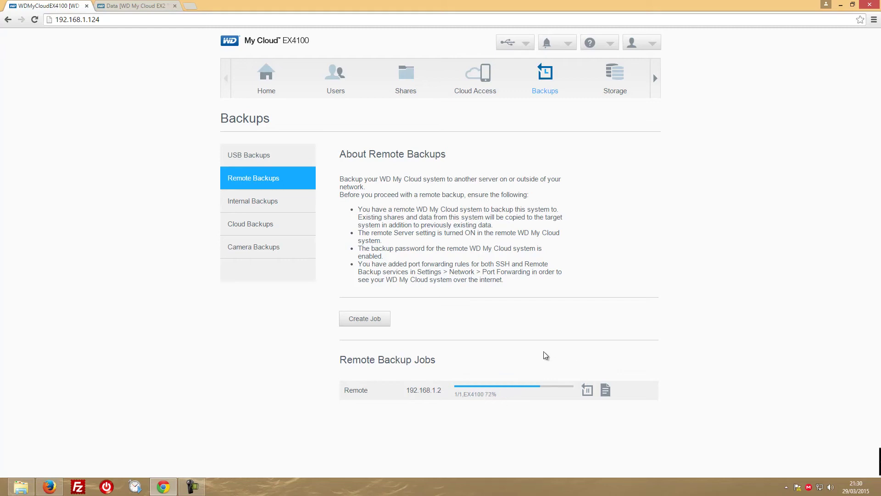
left_click_drag(880, 69, 321, 83)
right_click(408, 310)
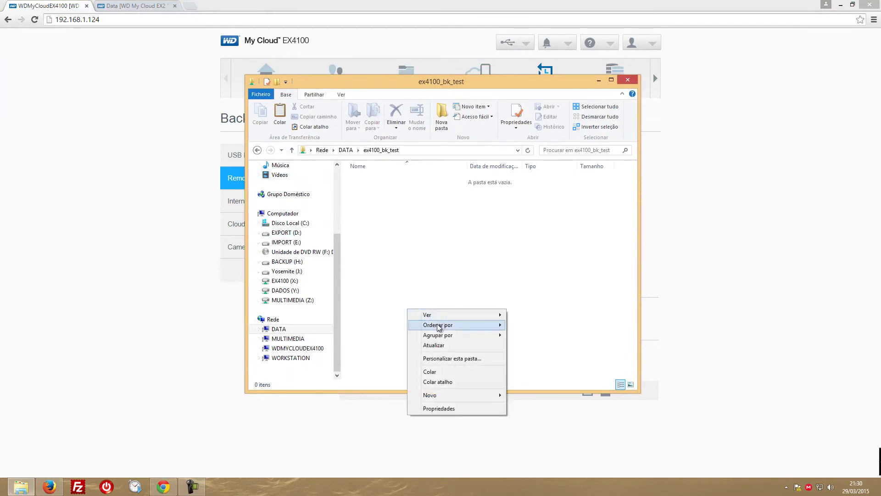
left_click(438, 344)
left_click(257, 151)
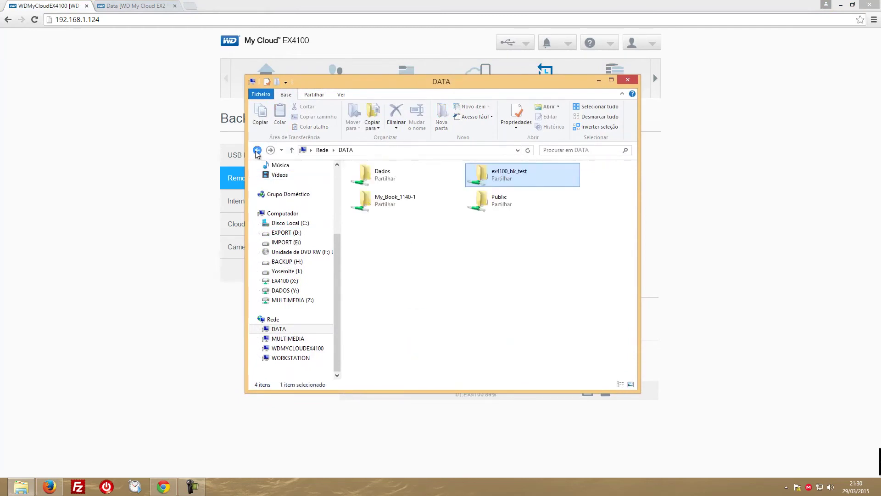
double_click(481, 168)
left_click(257, 150)
left_click_drag(367, 79, 880, 90)
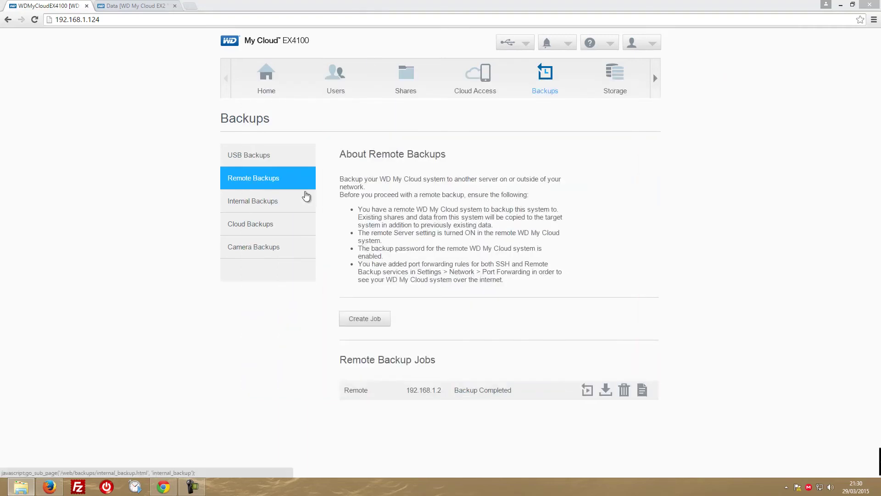
Step: Open the internal backups page, review the INTERNAL_BK job's settings, and close them without saving
left_click(258, 202)
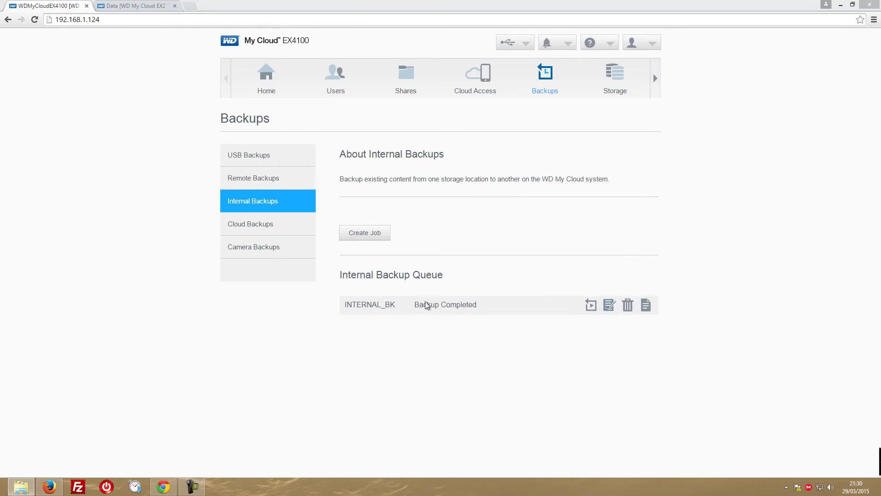
left_click(609, 304)
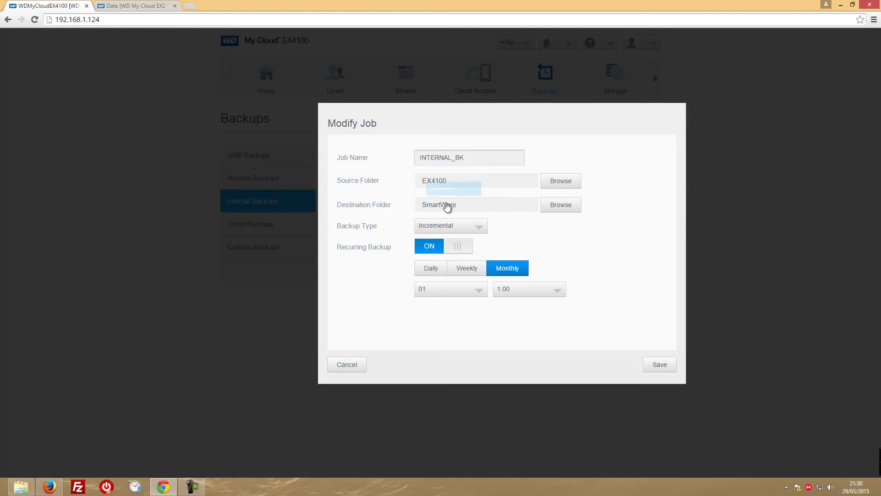
left_click(348, 363)
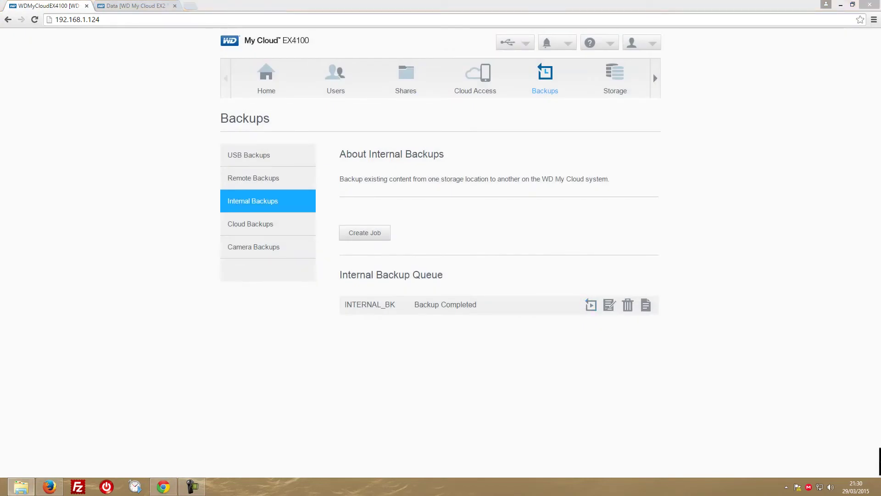
Step: In File Explorer, inspect the files backed up by the Remote job inside ex4100_bk_test, and return to DATA
left_click_drag(880, 92, 354, 87)
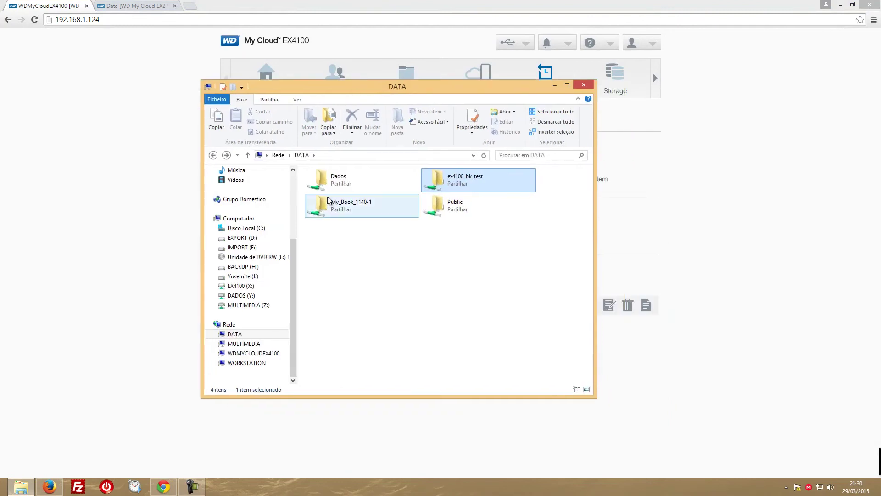
double_click(442, 181)
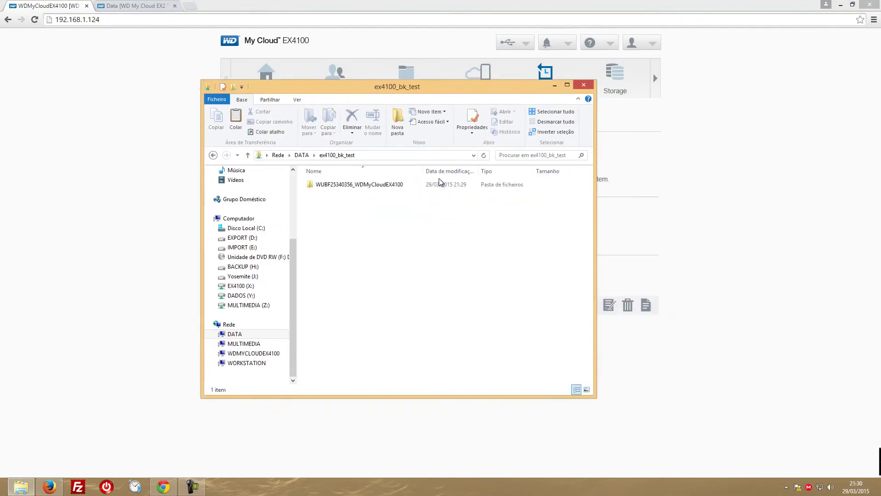
double_click(368, 184)
double_click(331, 185)
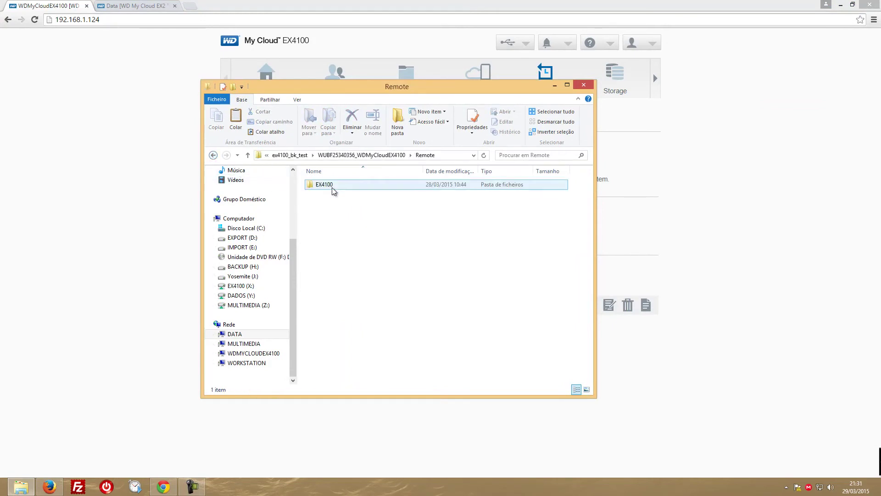
double_click(335, 185)
double_click(334, 186)
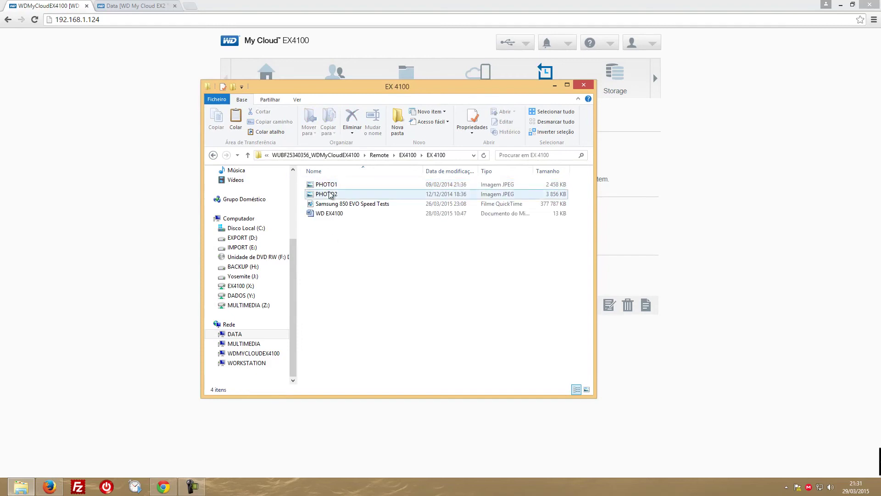
left_click(214, 155)
left_click(213, 155)
left_click(213, 155)
left_click(213, 155)
left_click(214, 155)
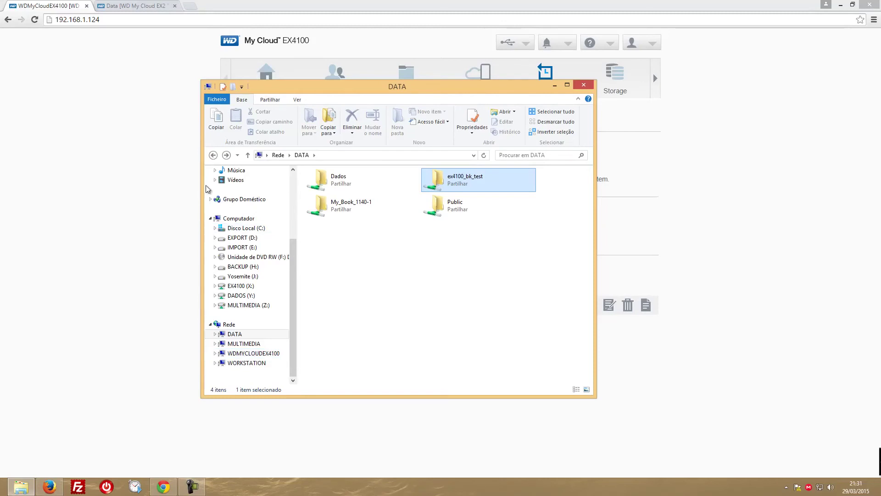
Step: Open the SmartWare share on WDMYCLOUDEX4100 to check the internal backup destination, and return to the internal backups page
left_click(252, 353)
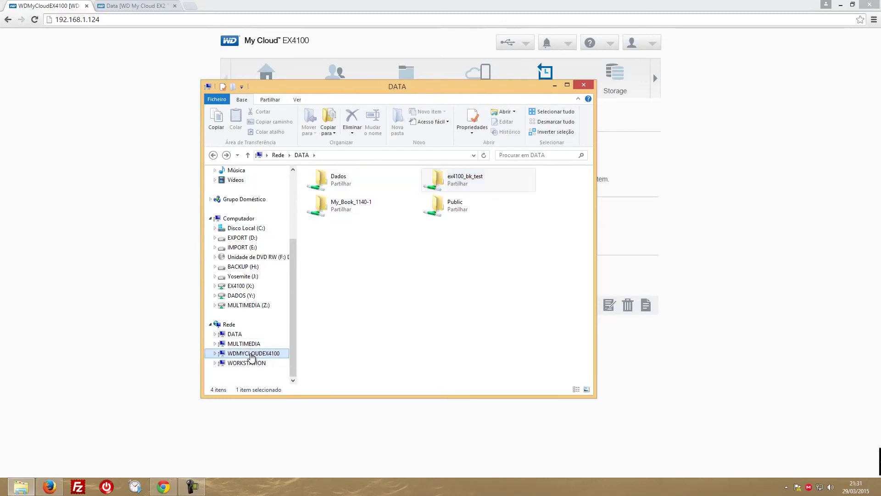
left_click_drag(302, 88, 268, 61)
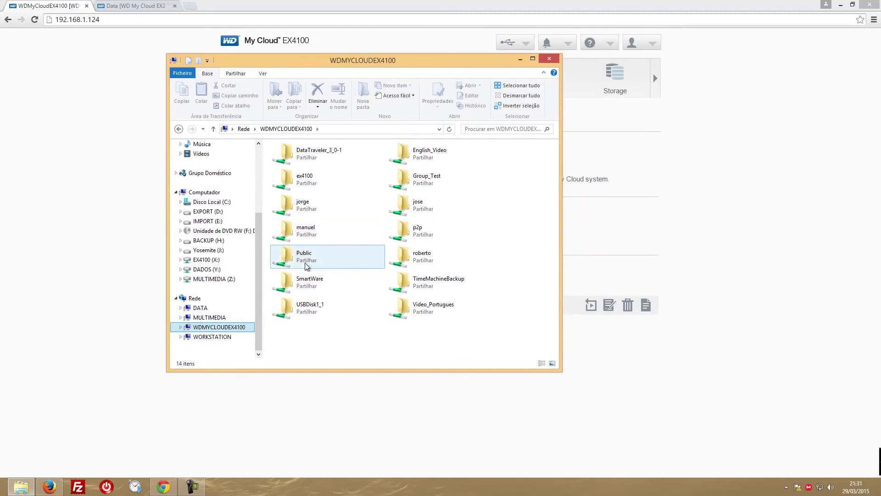
double_click(294, 284)
left_click(178, 128)
left_click_drag(277, 64, 761, 87)
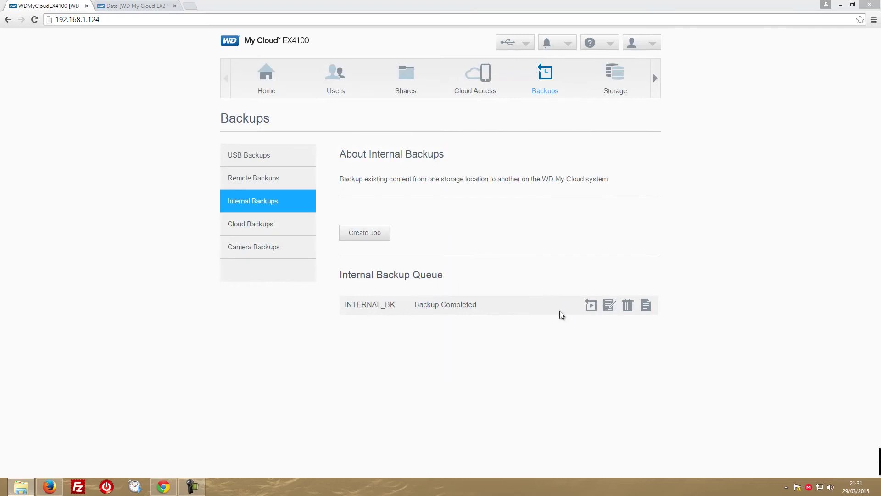
Step: Run the INTERNAL_BK backup job, look over the cloud and camera backup pages, and return to the internal backups page
left_click(592, 305)
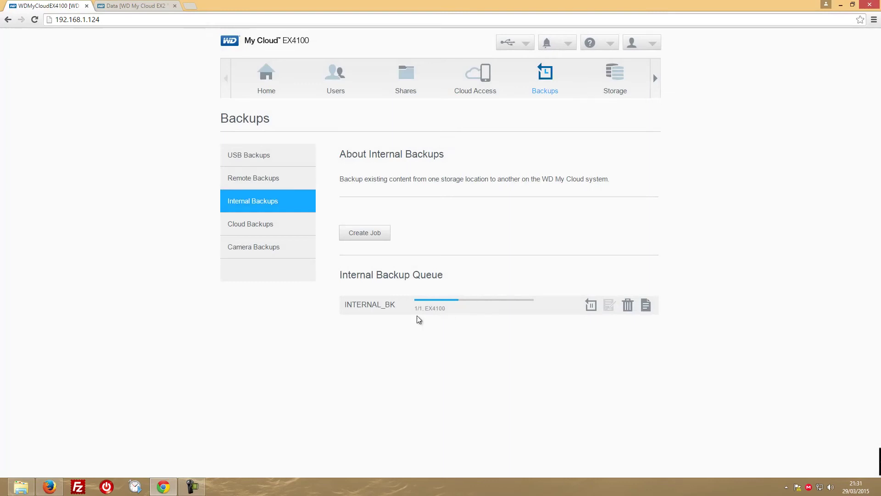
left_click(268, 225)
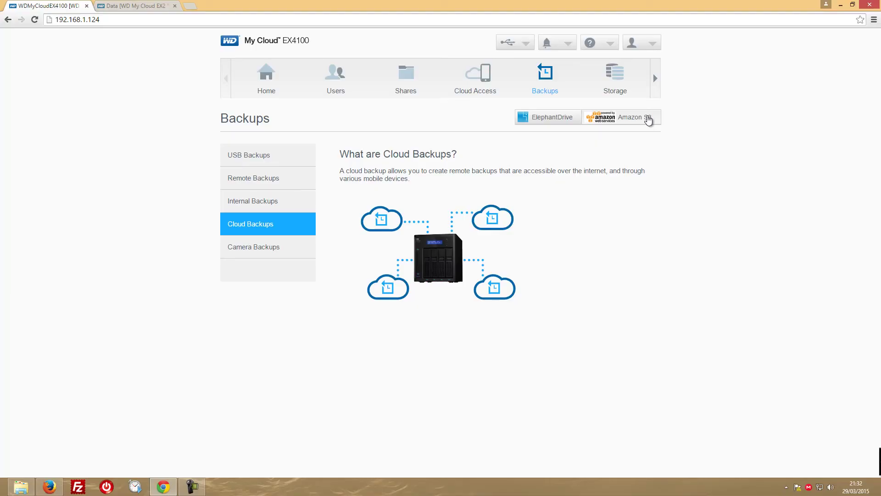
left_click(245, 250)
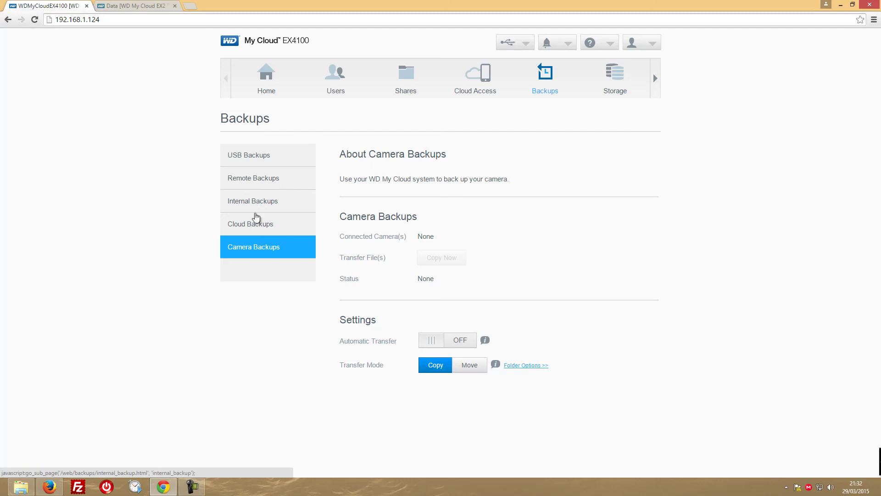
left_click(245, 203)
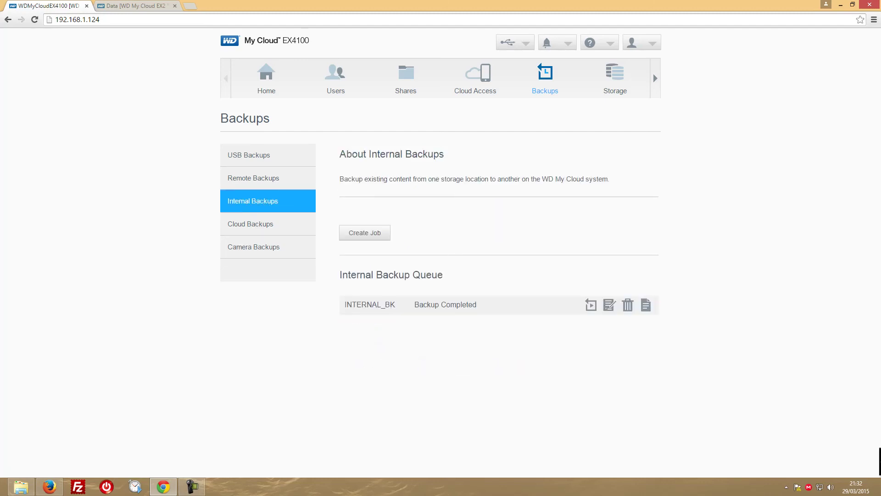
Step: In File Explorer, check SmartWare for the INTERNAL_BK folder, and inspect the source files in the ex4100 share's EX 4100 folder
key("alt+Tab")
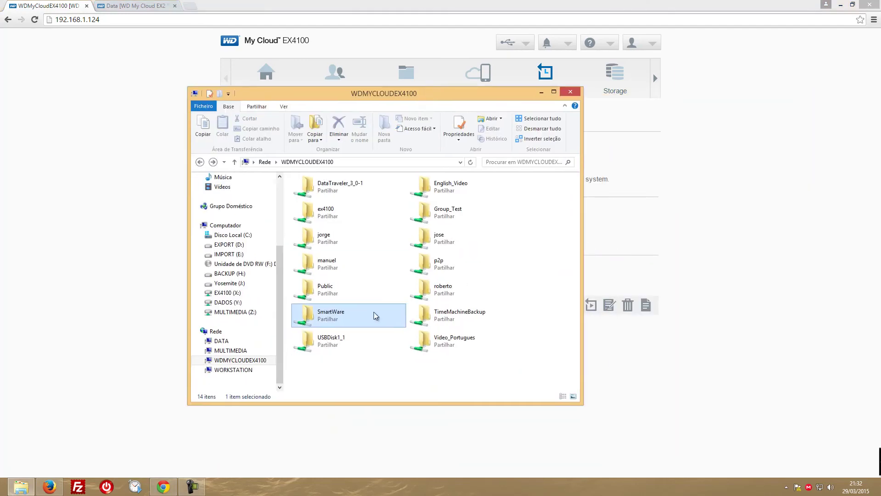
double_click(314, 316)
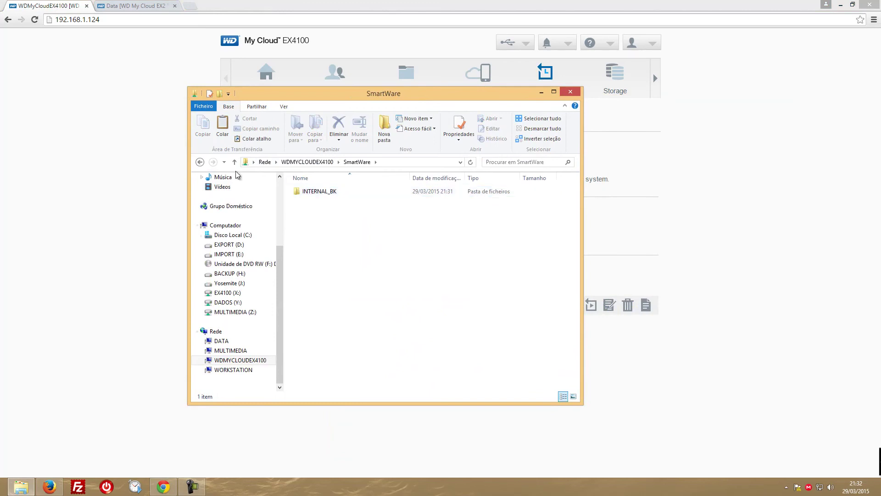
left_click(200, 162)
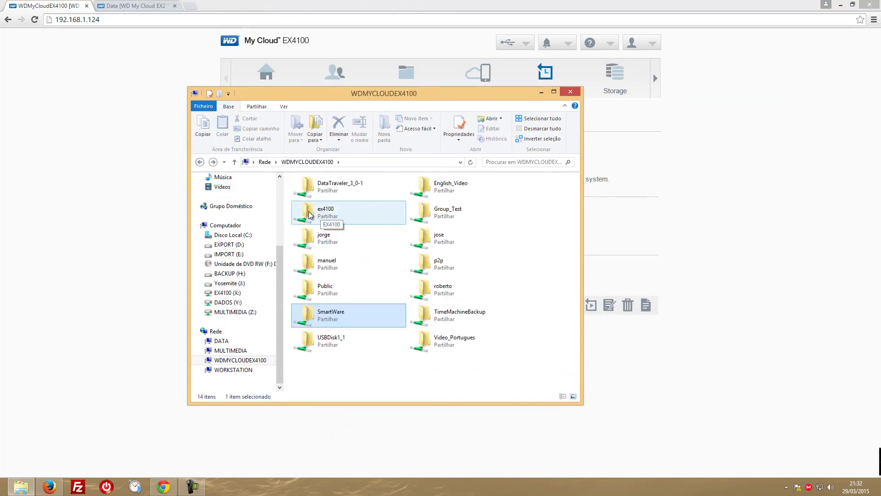
double_click(324, 214)
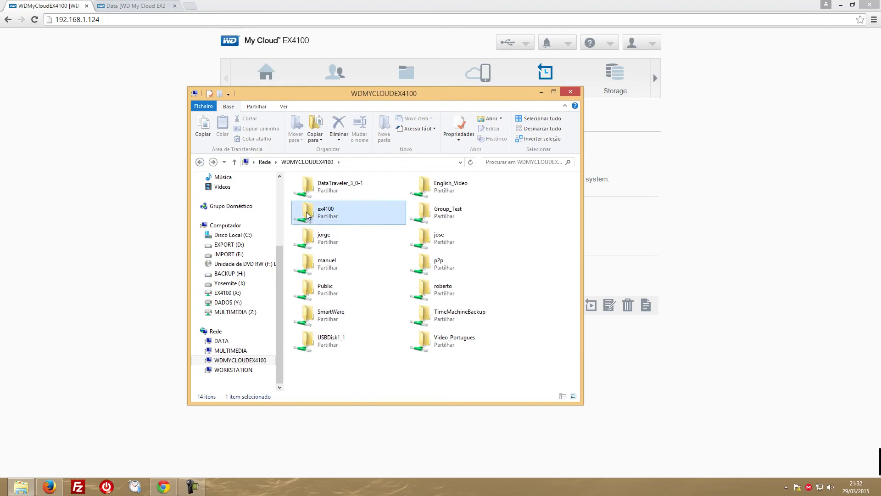
double_click(345, 193)
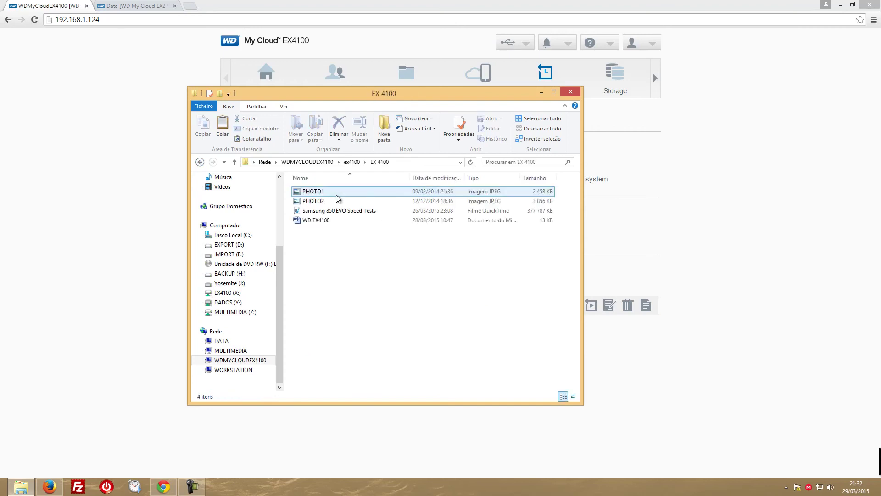
left_click(200, 162)
left_click(199, 161)
Step: Inspect the files backed up by the internal job in SmartWare, inside INTERNAL_BK's dated folder under EX4100 and EX 4100
left_click(311, 314)
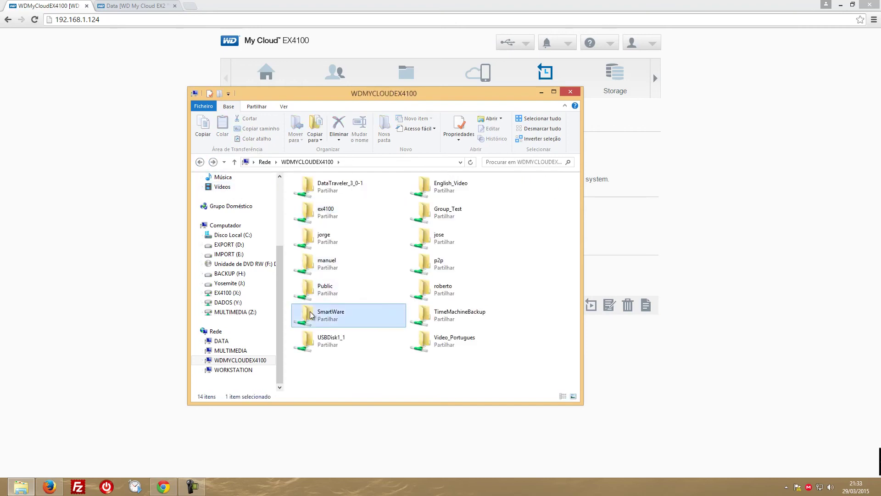
double_click(311, 315)
double_click(326, 192)
double_click(327, 192)
key("BackSpace")
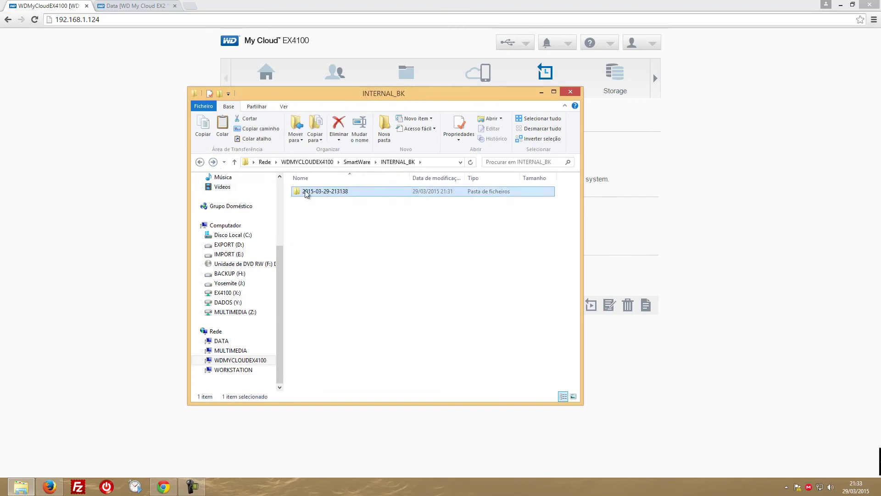
double_click(321, 194)
double_click(320, 192)
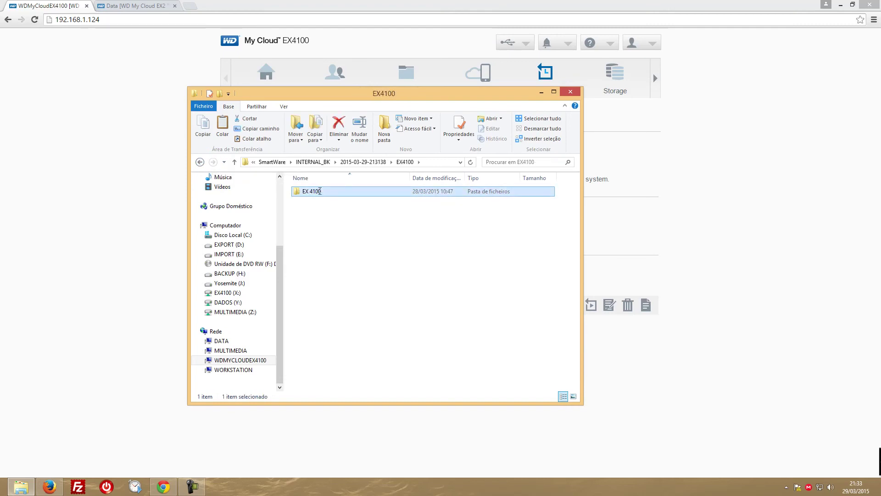
double_click(300, 192)
left_click(312, 201)
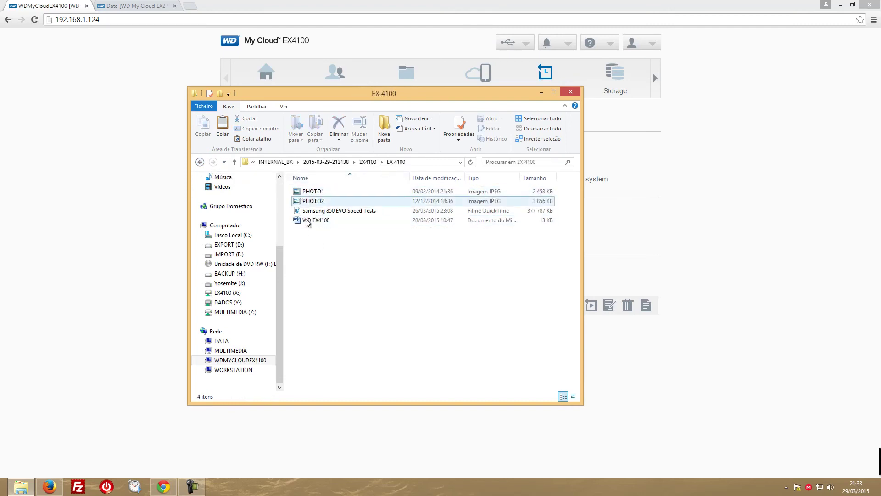
Step: Go back to the WDMYCLOUDEX4100 share list and close File Explorer
left_click(200, 162)
left_click(200, 162)
left_click(200, 162)
left_click(200, 162)
left_click(200, 162)
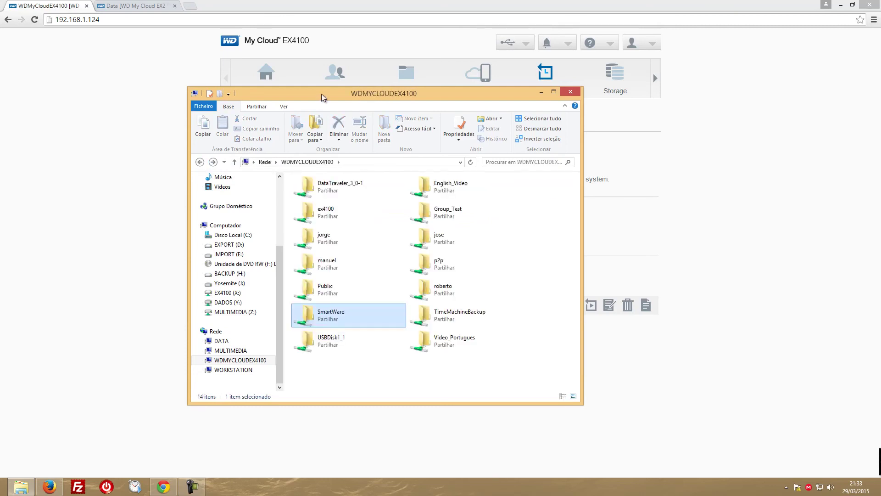
left_click(570, 92)
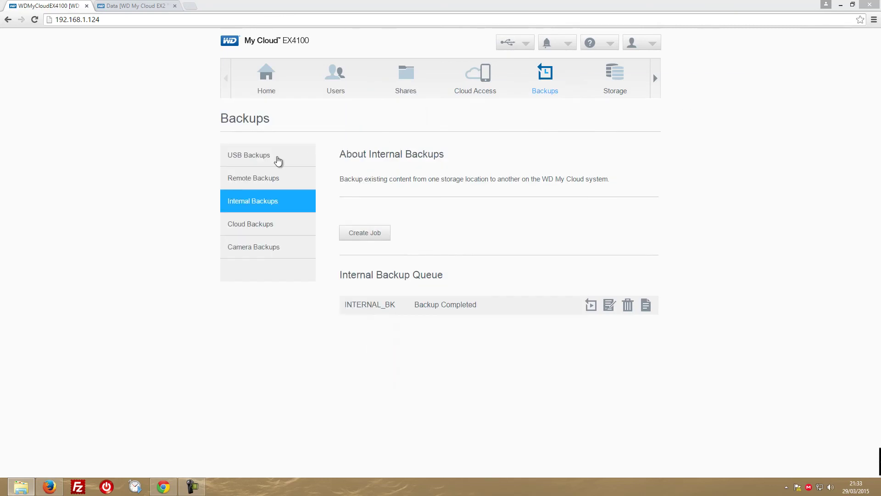
Step: Review the USB, remote, internal, cloud and camera backup pages in turn, and return to the USB backups page
left_click(278, 159)
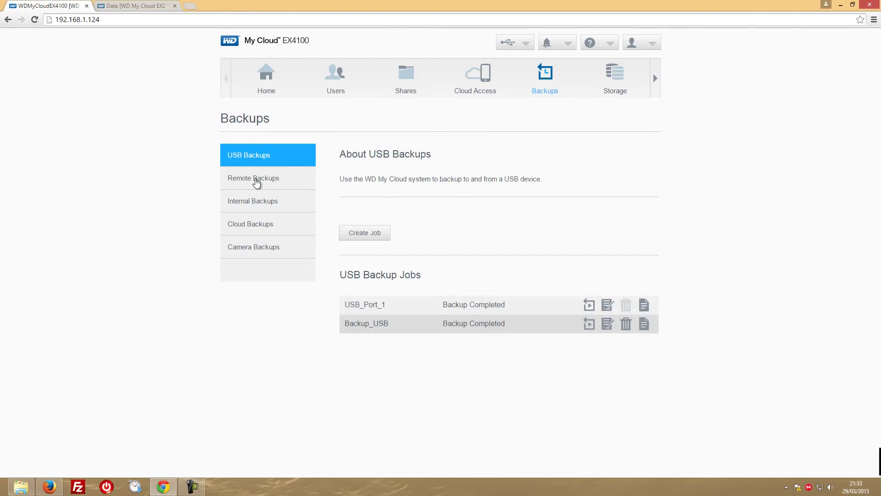
left_click(269, 180)
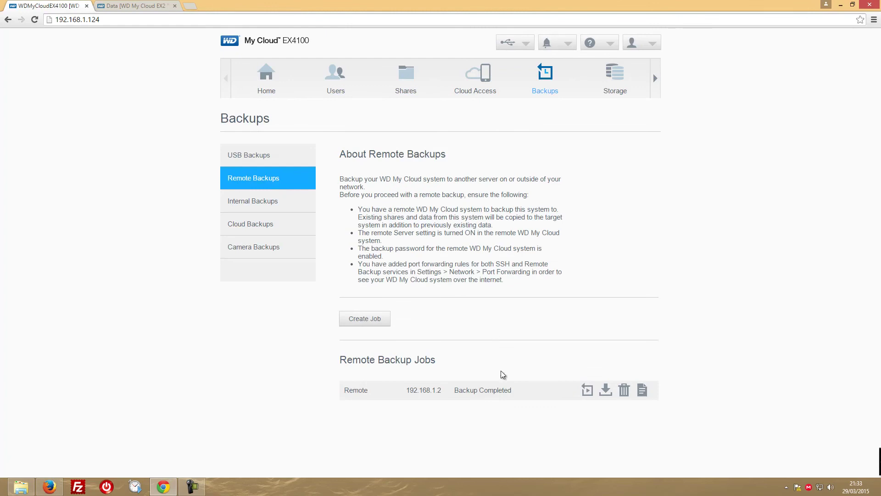
left_click(237, 203)
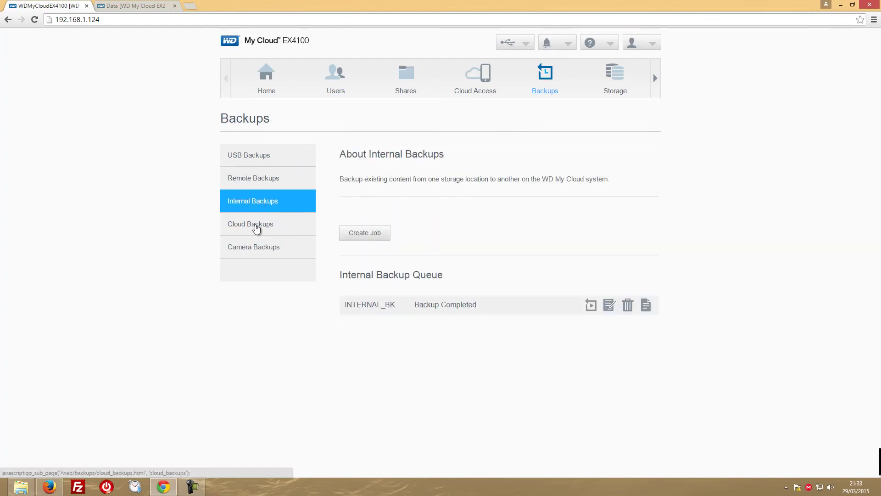
left_click(250, 225)
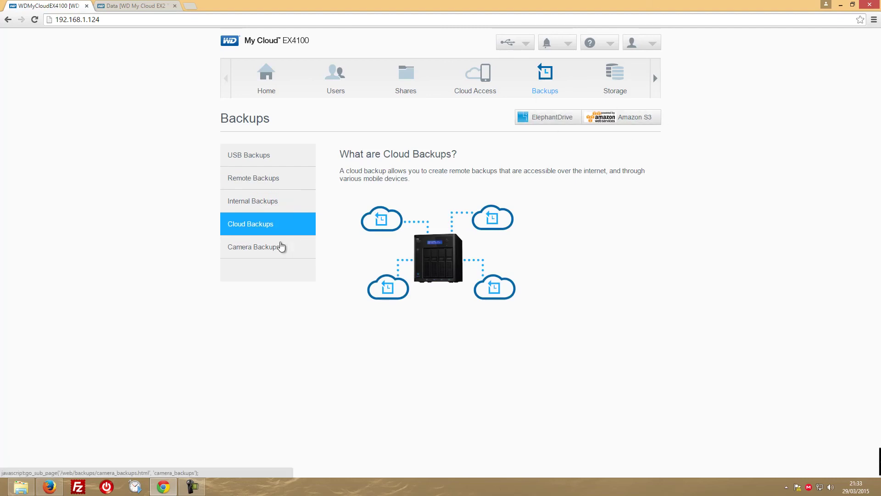
left_click(281, 246)
left_click(254, 156)
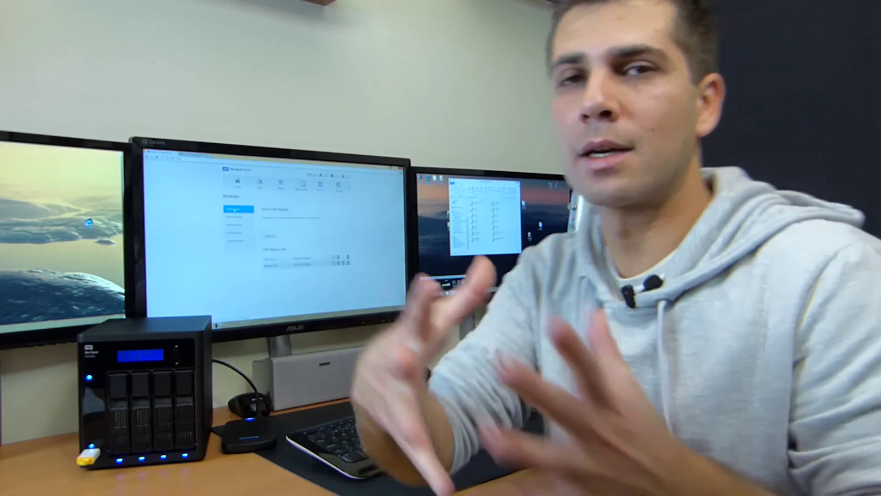